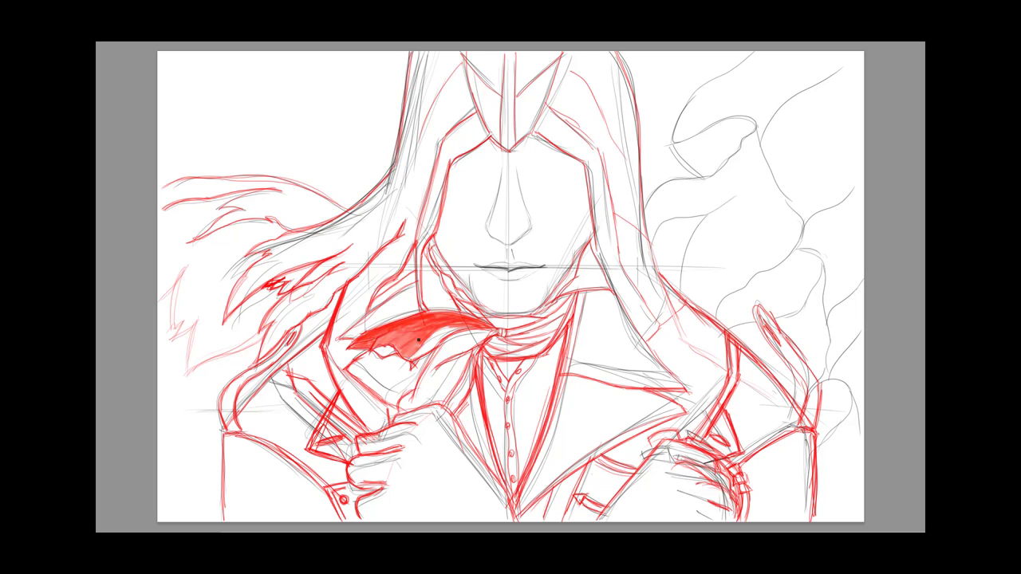
- Fill the scarf with solid red and outline it and its tails in dark lines
{"action": "mouse_move", "coordinate": [411, 402]}
{"action": "left_mouse_down"}
{"action": "mouse_move", "coordinate": [479, 343]}
{"action": "mouse_move", "coordinate": [563, 306]}
{"action": "mouse_move", "coordinate": [478, 312]}
{"action": "mouse_move", "coordinate": [435, 387]}
{"action": "mouse_move", "coordinate": [409, 349]}
{"action": "left_mouse_up"}
{"action": "left_click_drag", "start_coordinate": [494, 335], "coordinate": [407, 410]}
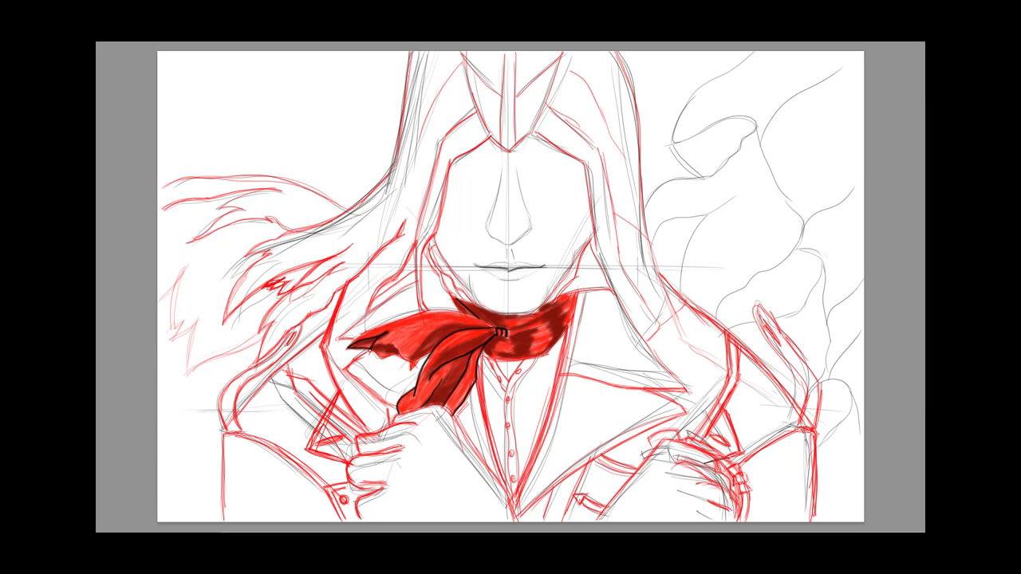
{"action": "mouse_move", "coordinate": [351, 338]}
{"action": "left_mouse_down"}
{"action": "mouse_move", "coordinate": [494, 327]}
{"action": "mouse_move", "coordinate": [562, 343]}
{"action": "mouse_move", "coordinate": [402, 323]}
{"action": "mouse_move", "coordinate": [442, 317]}
{"action": "left_mouse_up"}
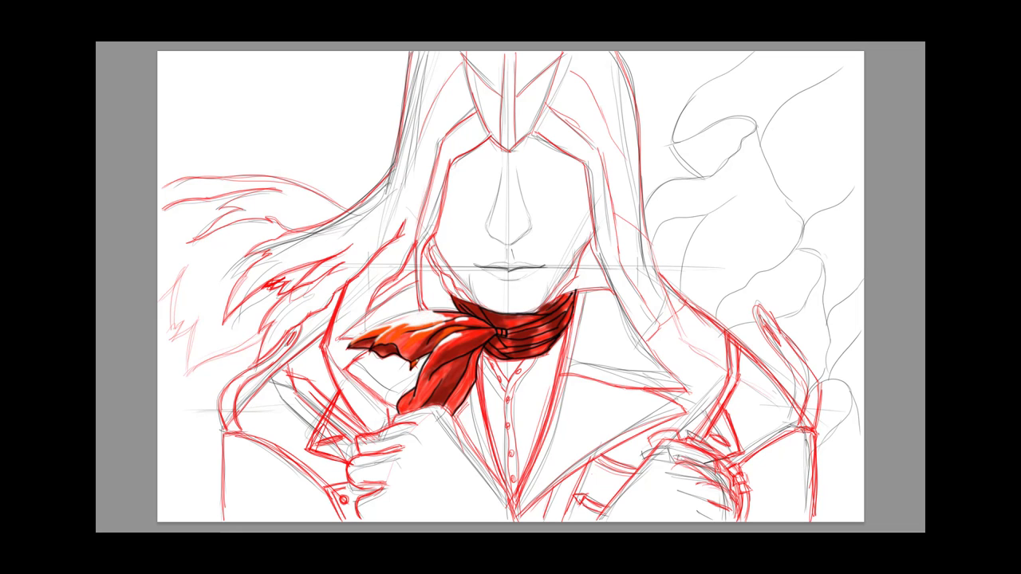
- Repaint the scarf knot red and add deep shading to the knot, tail and neck wrap
{"action": "left_click_drag", "start_coordinate": [496, 331], "coordinate": [518, 347]}
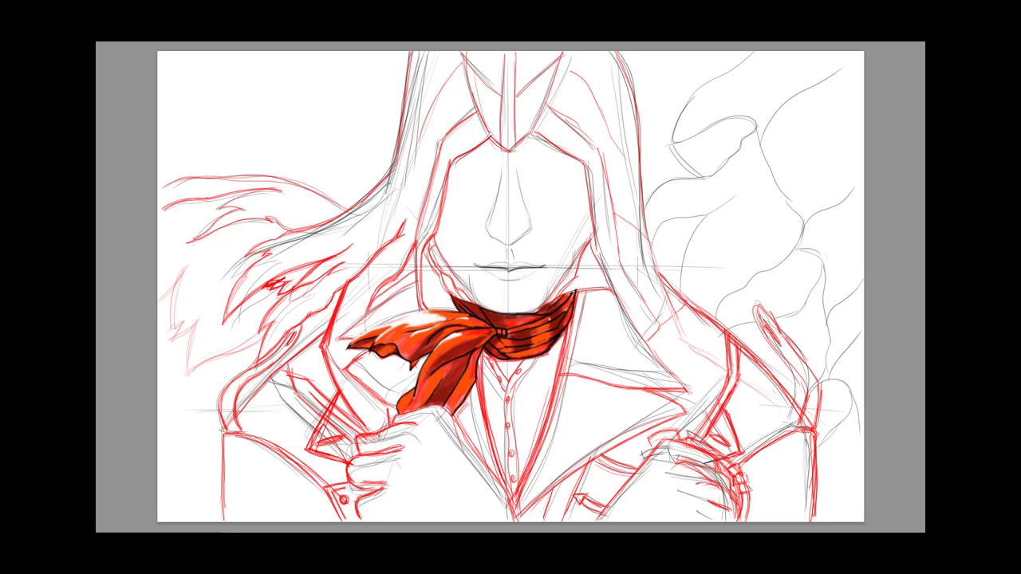
{"action": "left_click_drag", "start_coordinate": [459, 307], "coordinate": [562, 319]}
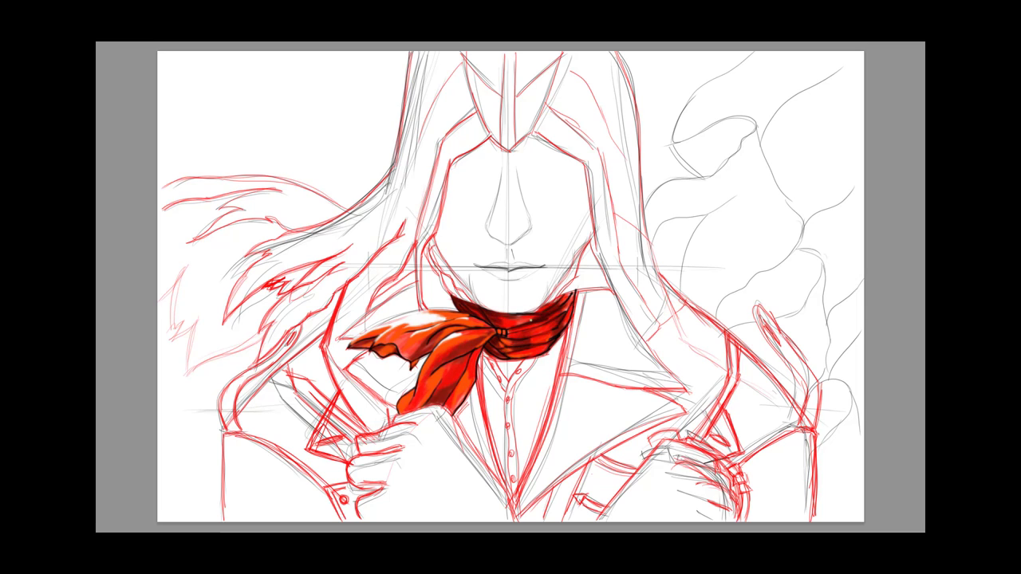
{"action": "mouse_move", "coordinate": [498, 350]}
{"action": "left_mouse_down"}
{"action": "mouse_move", "coordinate": [559, 315]}
{"action": "mouse_move", "coordinate": [515, 355]}
{"action": "left_mouse_up"}
{"action": "left_click_drag", "start_coordinate": [478, 339], "coordinate": [434, 403]}
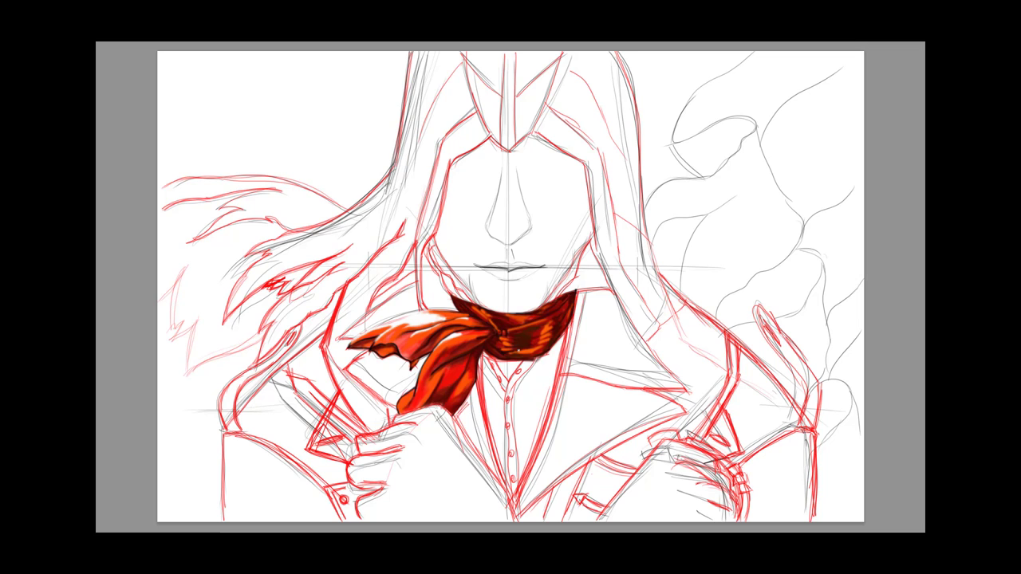
{"action": "left_click_drag", "start_coordinate": [487, 358], "coordinate": [562, 334]}
{"action": "left_click_drag", "start_coordinate": [454, 303], "coordinate": [566, 307]}
- Block in the shirt below the scarf in grey, shading its edges and highlighting the centre
{"action": "left_click_drag", "start_coordinate": [496, 363], "coordinate": [503, 474]}
{"action": "left_click_drag", "start_coordinate": [550, 339], "coordinate": [519, 479]}
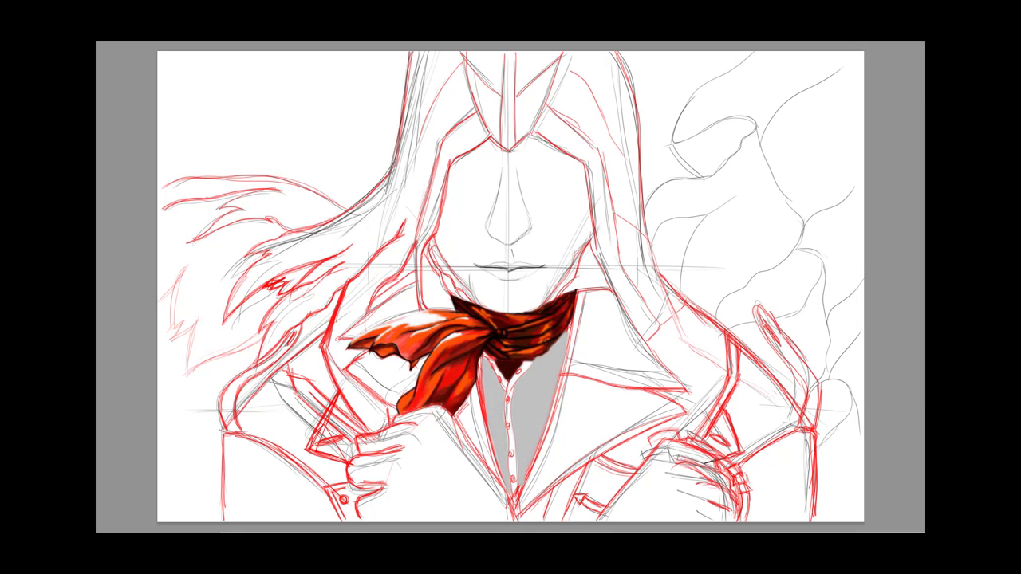
{"action": "left_click_drag", "start_coordinate": [494, 363], "coordinate": [510, 478]}
{"action": "left_click_drag", "start_coordinate": [558, 343], "coordinate": [518, 447]}
{"action": "left_click_drag", "start_coordinate": [486, 354], "coordinate": [495, 434]}
{"action": "left_click_drag", "start_coordinate": [550, 343], "coordinate": [526, 407]}
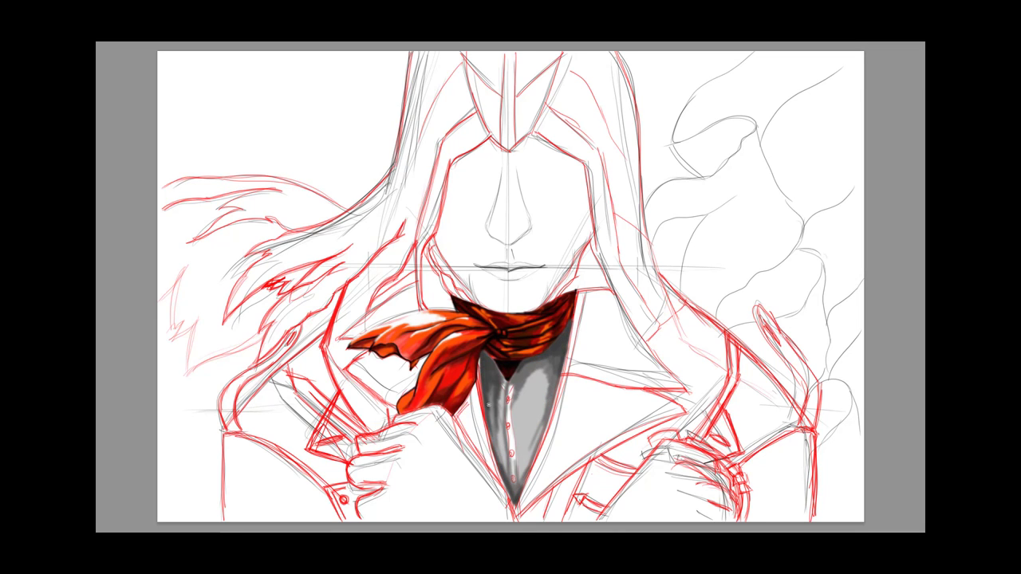
{"action": "left_click_drag", "start_coordinate": [503, 375], "coordinate": [512, 498]}
- Add shirt buttons, darken the left side, highlight the right edge, and start a translucent maroon coat base
{"action": "mouse_move", "coordinate": [562, 327]}
{"action": "left_mouse_down"}
{"action": "mouse_move", "coordinate": [518, 487]}
{"action": "mouse_move", "coordinate": [551, 430]}
{"action": "mouse_move", "coordinate": [559, 377]}
{"action": "left_mouse_up"}
{"action": "left_click_drag", "start_coordinate": [517, 378], "coordinate": [517, 472]}
{"action": "left_click_drag", "start_coordinate": [490, 366], "coordinate": [506, 455]}
{"action": "left_click_drag", "start_coordinate": [518, 378], "coordinate": [514, 483]}
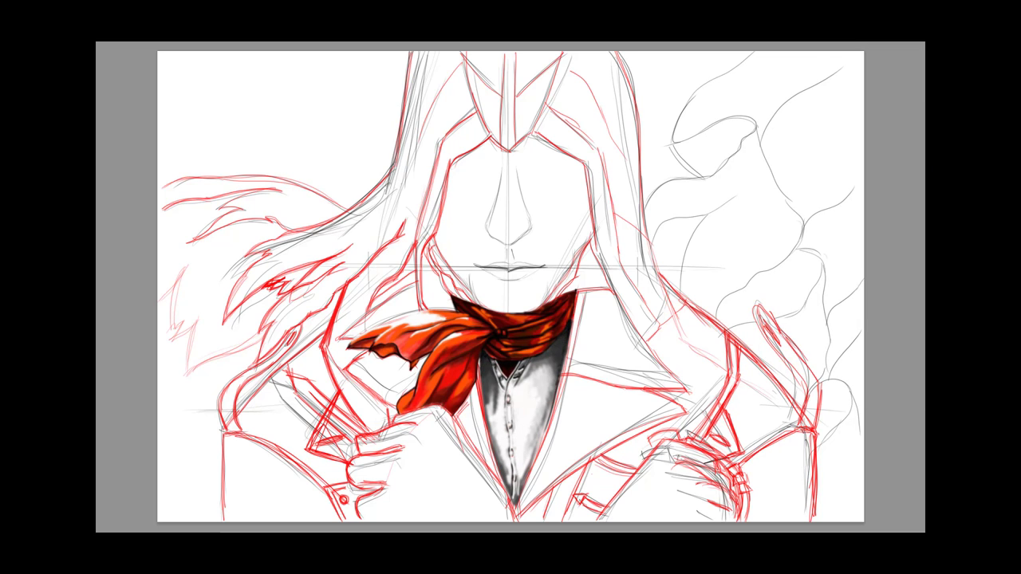
{"action": "left_click_drag", "start_coordinate": [511, 367], "coordinate": [510, 486]}
{"action": "mouse_move", "coordinate": [546, 358]}
{"action": "left_mouse_down"}
{"action": "mouse_move", "coordinate": [526, 427]}
{"action": "mouse_move", "coordinate": [526, 478]}
{"action": "left_mouse_up"}
{"action": "mouse_move", "coordinate": [566, 335]}
{"action": "left_mouse_down"}
{"action": "mouse_move", "coordinate": [559, 362]}
{"action": "mouse_move", "coordinate": [582, 303]}
{"action": "mouse_move", "coordinate": [526, 510]}
{"action": "left_mouse_up"}
{"action": "left_click_drag", "start_coordinate": [415, 291], "coordinate": [375, 399]}
- Lay translucent maroon over the coat and add darker brown shading
{"action": "mouse_move", "coordinate": [478, 366]}
{"action": "left_mouse_down"}
{"action": "mouse_move", "coordinate": [567, 392]}
{"action": "mouse_move", "coordinate": [630, 319]}
{"action": "left_mouse_up"}
{"action": "left_click_drag", "start_coordinate": [382, 295], "coordinate": [391, 399]}
{"action": "left_click_drag", "start_coordinate": [638, 303], "coordinate": [574, 447]}
{"action": "left_click_drag", "start_coordinate": [606, 303], "coordinate": [542, 510]}
{"action": "left_click_drag", "start_coordinate": [462, 367], "coordinate": [482, 421]}
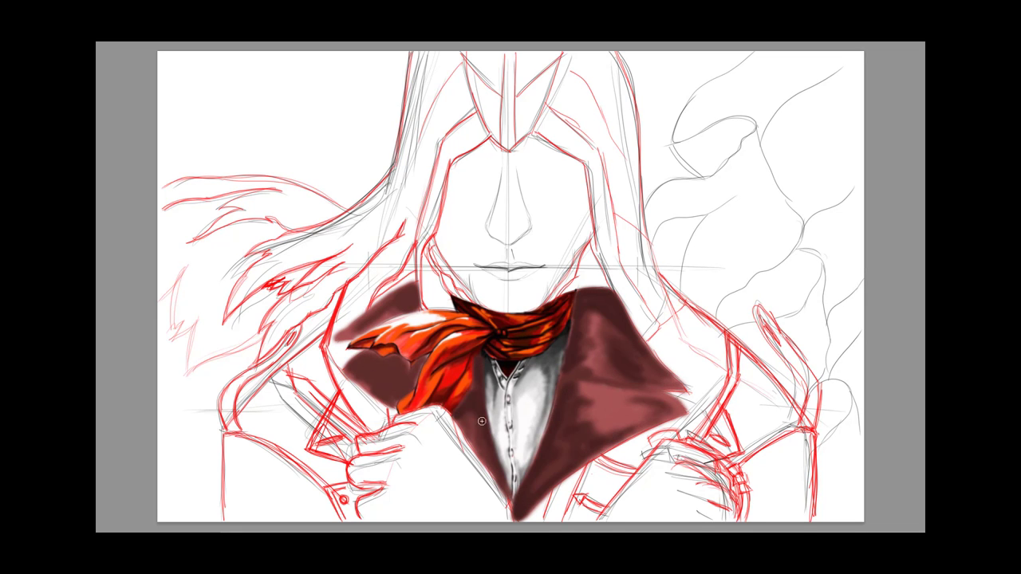
- Darken the coat sides around the shirt and shape the right lapel fold with light and shadow
{"action": "left_click_drag", "start_coordinate": [399, 295], "coordinate": [383, 399]}
{"action": "left_click_drag", "start_coordinate": [606, 303], "coordinate": [527, 510]}
{"action": "left_click_drag", "start_coordinate": [494, 358], "coordinate": [503, 511]}
{"action": "left_click_drag", "start_coordinate": [622, 295], "coordinate": [526, 510]}
{"action": "left_click_drag", "start_coordinate": [398, 287], "coordinate": [383, 366]}
{"action": "mouse_move", "coordinate": [590, 319]}
{"action": "left_mouse_down"}
{"action": "mouse_move", "coordinate": [663, 386]}
{"action": "mouse_move", "coordinate": [590, 430]}
{"action": "left_mouse_up"}
{"action": "left_click_drag", "start_coordinate": [383, 303], "coordinate": [358, 391]}
{"action": "mouse_move", "coordinate": [677, 303]}
{"action": "left_mouse_down"}
{"action": "mouse_move", "coordinate": [566, 383]}
{"action": "mouse_move", "coordinate": [682, 391]}
{"action": "left_mouse_up"}
{"action": "left_click_drag", "start_coordinate": [511, 391], "coordinate": [490, 494]}
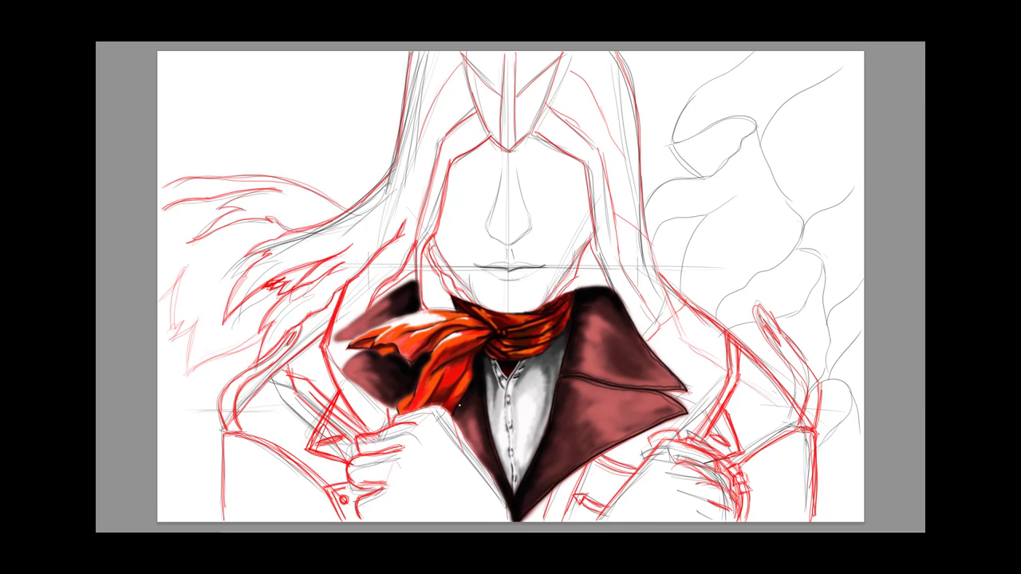
- Extend the upper left collar, highlight the right collar, shade the left edge, and paint the inner collar grey
{"action": "left_click_drag", "start_coordinate": [403, 289], "coordinate": [338, 338]}
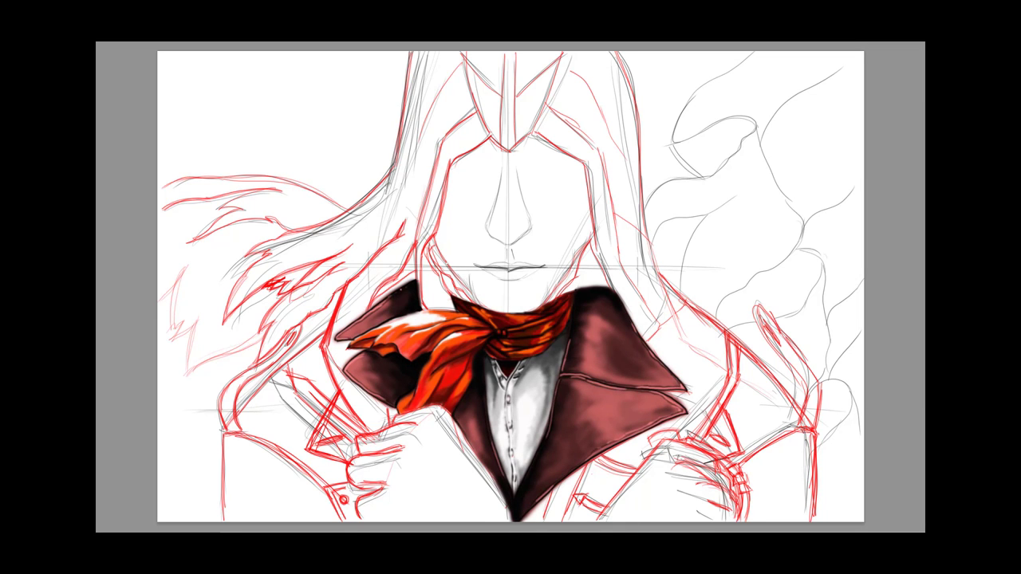
{"action": "left_click_drag", "start_coordinate": [590, 319], "coordinate": [638, 395]}
{"action": "left_click_drag", "start_coordinate": [566, 398], "coordinate": [653, 455]}
{"action": "left_click_drag", "start_coordinate": [355, 359], "coordinate": [399, 395]}
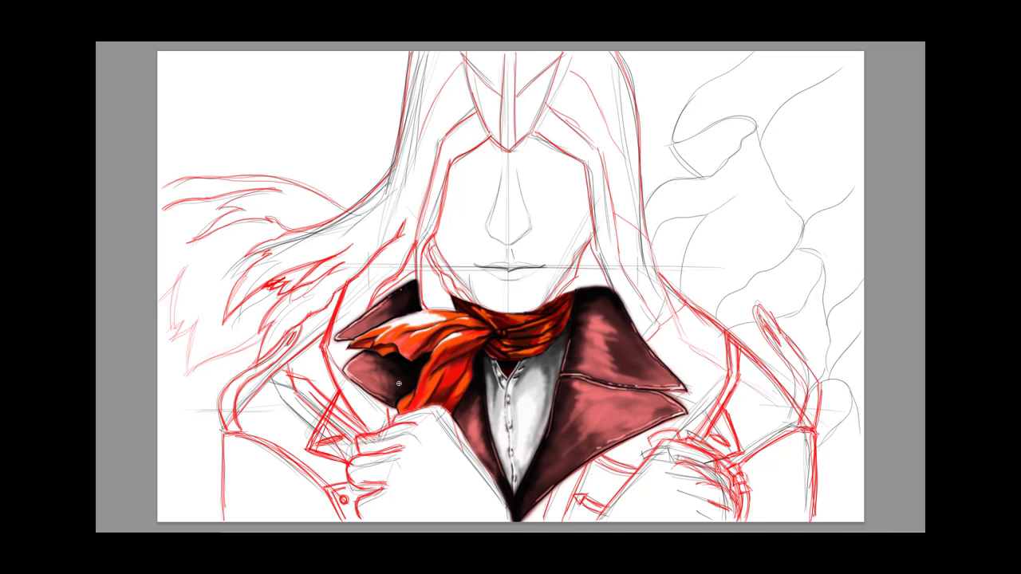
{"action": "left_click_drag", "start_coordinate": [359, 299], "coordinate": [411, 327]}
{"action": "left_click_drag", "start_coordinate": [431, 227], "coordinate": [434, 311]}
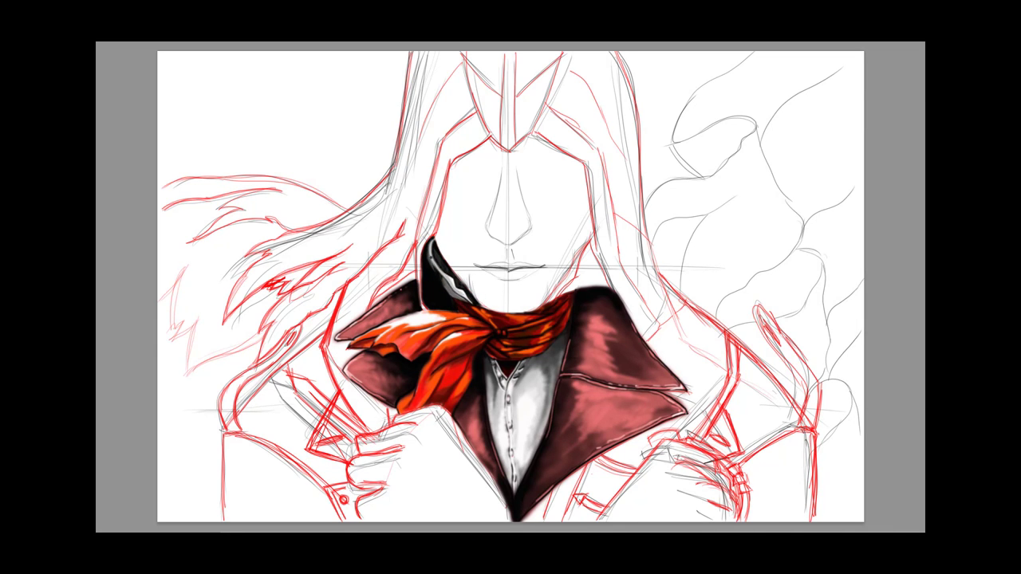
{"action": "mouse_move", "coordinate": [563, 291]}
{"action": "left_mouse_down"}
{"action": "mouse_move", "coordinate": [594, 247]}
{"action": "mouse_move", "coordinate": [578, 291]}
{"action": "left_mouse_up"}
- Check the brush tip settings, then block in the hood and hair in grey
{"action": "key", "text": "F5"}
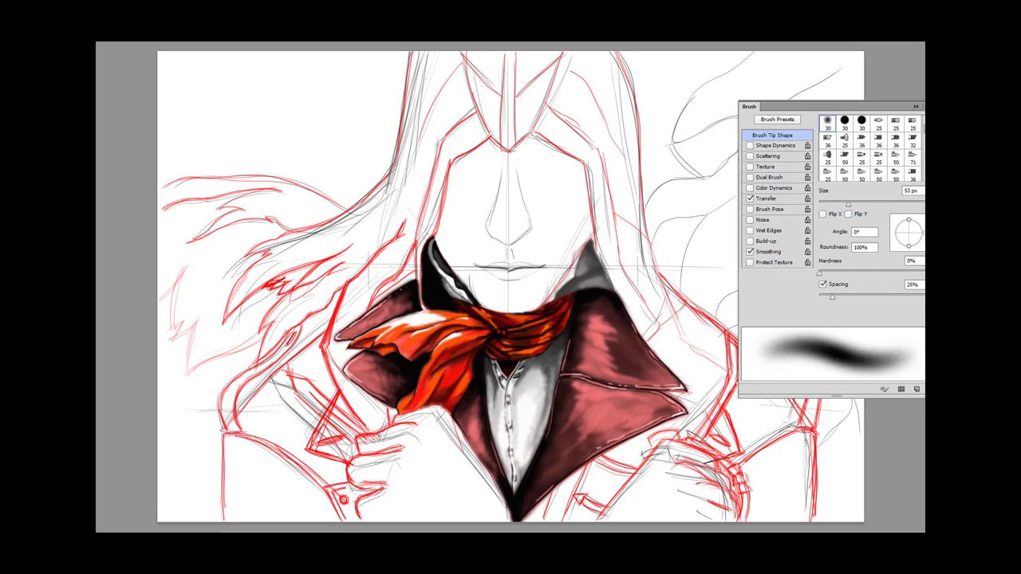
{"action": "key", "text": "F5"}
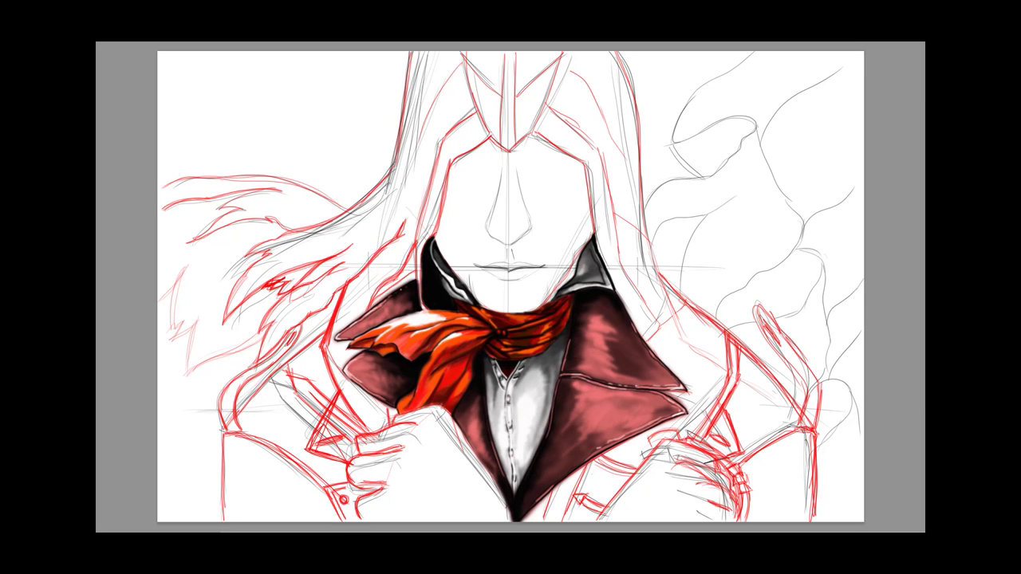
{"action": "left_click_drag", "start_coordinate": [423, 60], "coordinate": [239, 311]}
{"action": "left_click_drag", "start_coordinate": [455, 80], "coordinate": [263, 319]}
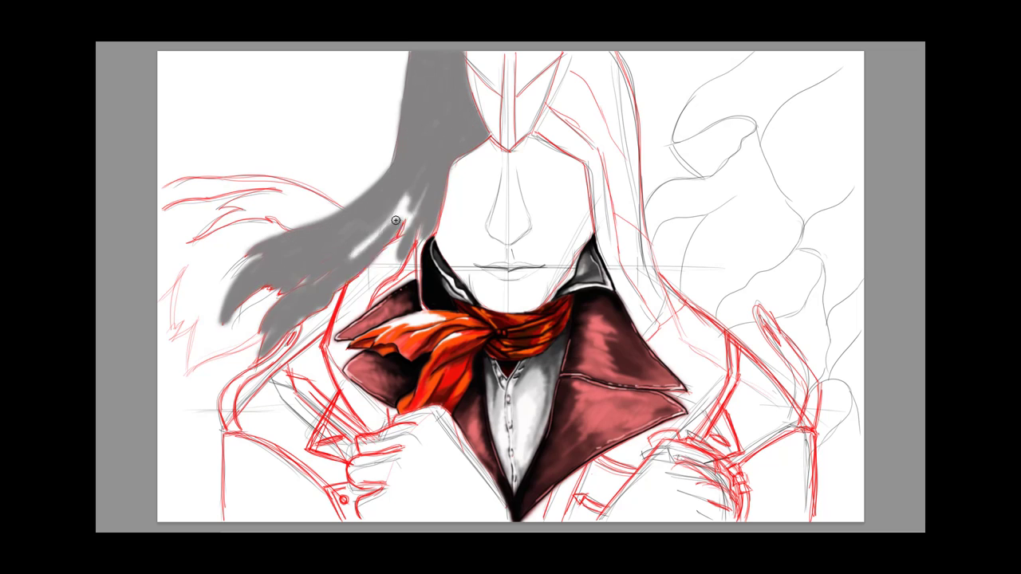
{"action": "left_click_drag", "start_coordinate": [431, 191], "coordinate": [351, 414]}
{"action": "mouse_move", "coordinate": [606, 64]}
{"action": "left_mouse_down"}
{"action": "mouse_move", "coordinate": [694, 264]}
{"action": "mouse_move", "coordinate": [718, 430]}
{"action": "left_mouse_up"}
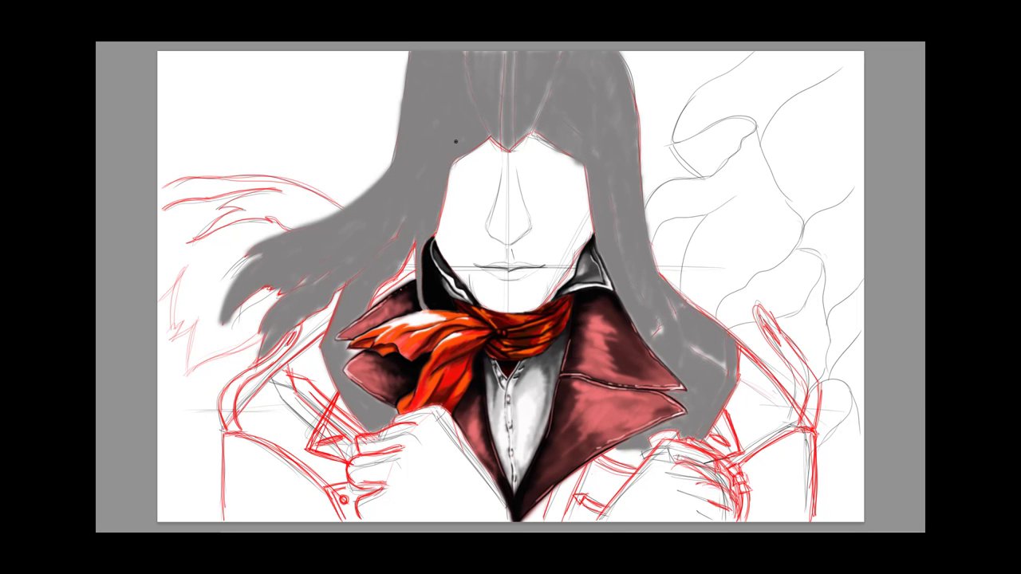
- Extend the grey hair past the collar and add darker grey shading across the hood and strands
{"action": "left_click_drag", "start_coordinate": [494, 56], "coordinate": [506, 140]}
{"action": "mouse_move", "coordinate": [542, 116]}
{"action": "left_mouse_down"}
{"action": "mouse_move", "coordinate": [602, 169]}
{"action": "mouse_move", "coordinate": [594, 56]}
{"action": "left_mouse_up"}
{"action": "left_click_drag", "start_coordinate": [478, 56], "coordinate": [447, 168]}
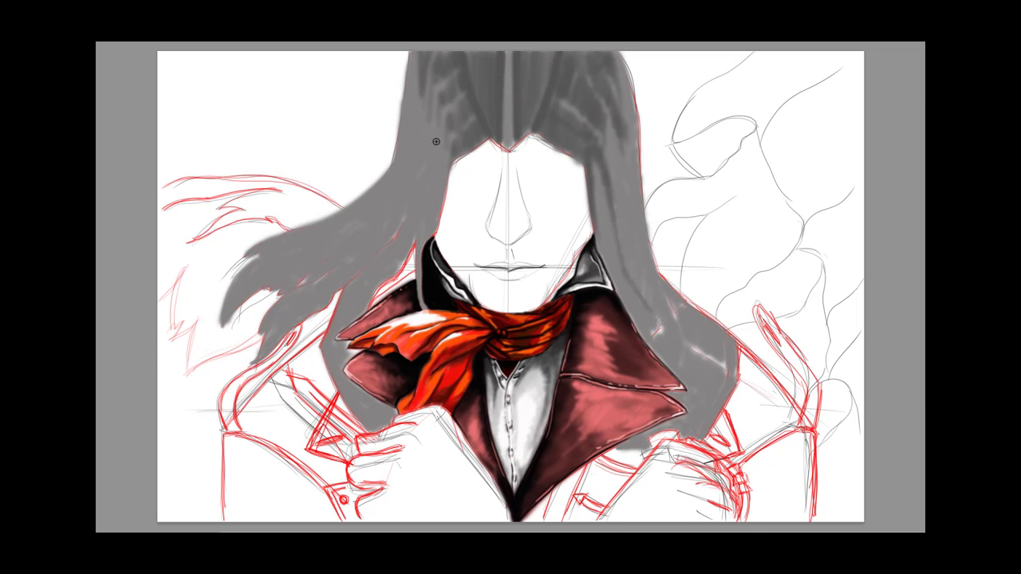
{"action": "left_click_drag", "start_coordinate": [606, 159], "coordinate": [678, 343]}
{"action": "mouse_move", "coordinate": [614, 196]}
{"action": "left_mouse_down"}
{"action": "mouse_move", "coordinate": [696, 385]}
{"action": "mouse_move", "coordinate": [630, 443]}
{"action": "left_mouse_up"}
{"action": "left_click_drag", "start_coordinate": [415, 183], "coordinate": [335, 415]}
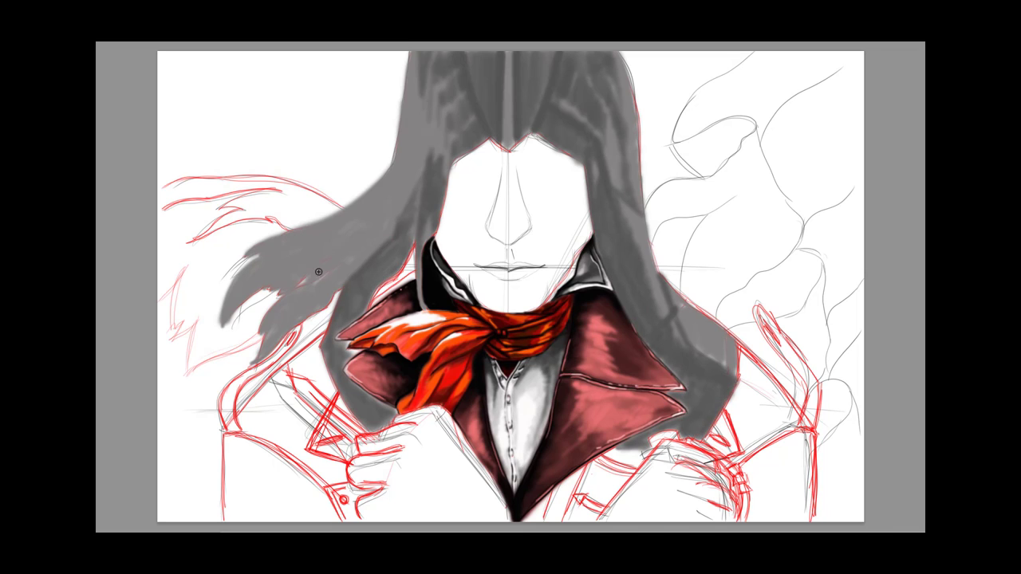
{"action": "left_click_drag", "start_coordinate": [383, 239], "coordinate": [239, 319]}
{"action": "left_click_drag", "start_coordinate": [685, 394], "coordinate": [622, 442]}
{"action": "left_click_drag", "start_coordinate": [335, 319], "coordinate": [391, 423]}
- Layer lighter grey highlights and further light and dark tones over the hood and hair
{"action": "mouse_move", "coordinate": [614, 55]}
{"action": "left_mouse_down"}
{"action": "mouse_move", "coordinate": [633, 191]}
{"action": "mouse_move", "coordinate": [718, 399]}
{"action": "left_mouse_up"}
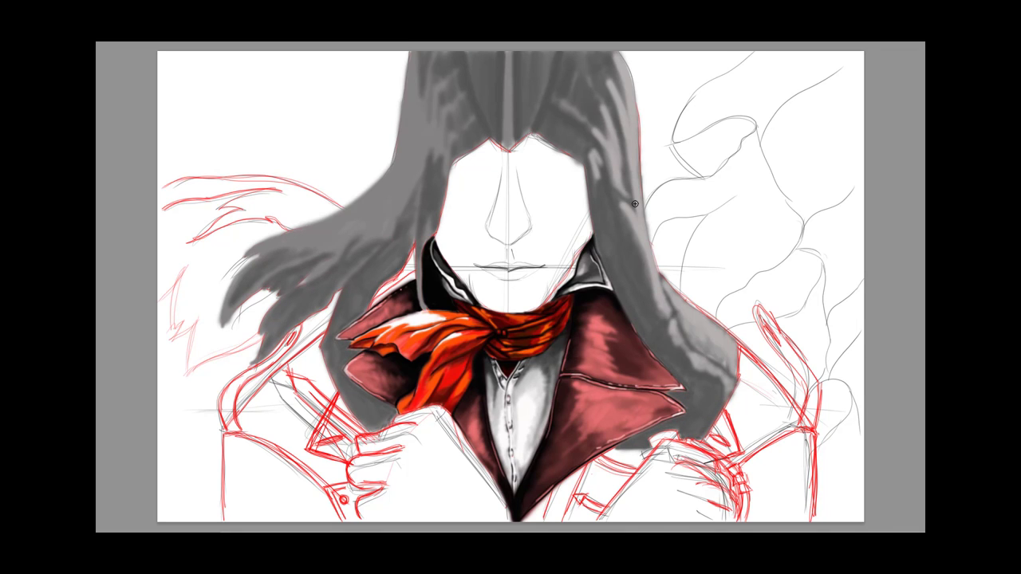
{"action": "left_click_drag", "start_coordinate": [446, 112], "coordinate": [435, 172]}
{"action": "left_click_drag", "start_coordinate": [434, 56], "coordinate": [224, 327]}
{"action": "mouse_move", "coordinate": [423, 119]}
{"action": "left_mouse_down"}
{"action": "mouse_move", "coordinate": [429, 227]}
{"action": "mouse_move", "coordinate": [303, 247]}
{"action": "left_mouse_up"}
{"action": "left_click_drag", "start_coordinate": [526, 55], "coordinate": [542, 143]}
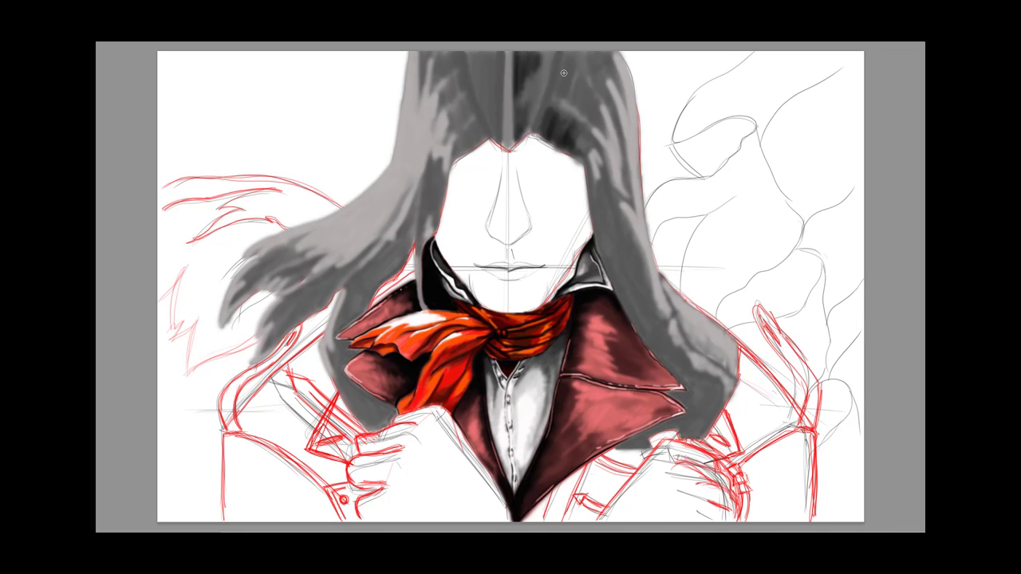
{"action": "left_click_drag", "start_coordinate": [574, 56], "coordinate": [594, 159]}
{"action": "left_click_drag", "start_coordinate": [606, 168], "coordinate": [670, 335]}
{"action": "left_click_drag", "start_coordinate": [494, 55], "coordinate": [510, 139]}
{"action": "mouse_move", "coordinate": [455, 55]}
{"action": "left_mouse_down"}
{"action": "mouse_move", "coordinate": [439, 136]}
{"action": "mouse_move", "coordinate": [359, 279]}
{"action": "left_mouse_up"}
- Darken the left hair strands and draw panel lines on the hood top and right edge
{"action": "mouse_move", "coordinate": [382, 239]}
{"action": "left_mouse_down"}
{"action": "mouse_move", "coordinate": [271, 351]}
{"action": "mouse_move", "coordinate": [287, 335]}
{"action": "left_mouse_up"}
{"action": "left_click_drag", "start_coordinate": [415, 199], "coordinate": [351, 422]}
{"action": "left_click_drag", "start_coordinate": [458, 54], "coordinate": [504, 148]}
{"action": "left_click_drag", "start_coordinate": [558, 54], "coordinate": [514, 148]}
{"action": "left_click_drag", "start_coordinate": [459, 56], "coordinate": [487, 132]}
{"action": "left_click_drag", "start_coordinate": [559, 103], "coordinate": [682, 303]}
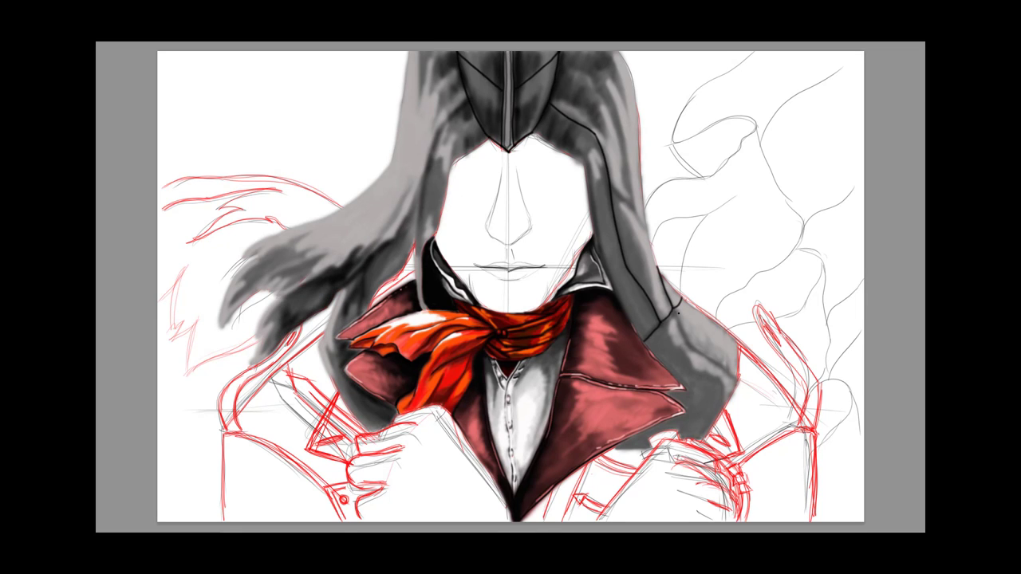
{"action": "left_click_drag", "start_coordinate": [570, 65], "coordinate": [622, 136]}
{"action": "left_click_drag", "start_coordinate": [614, 148], "coordinate": [734, 375]}
- Outline the inner hood edges around the face and brighten the hood's right side
{"action": "left_click_drag", "start_coordinate": [590, 135], "coordinate": [647, 343]}
{"action": "left_click_drag", "start_coordinate": [660, 273], "coordinate": [735, 341]}
{"action": "left_click_drag", "start_coordinate": [467, 104], "coordinate": [413, 310]}
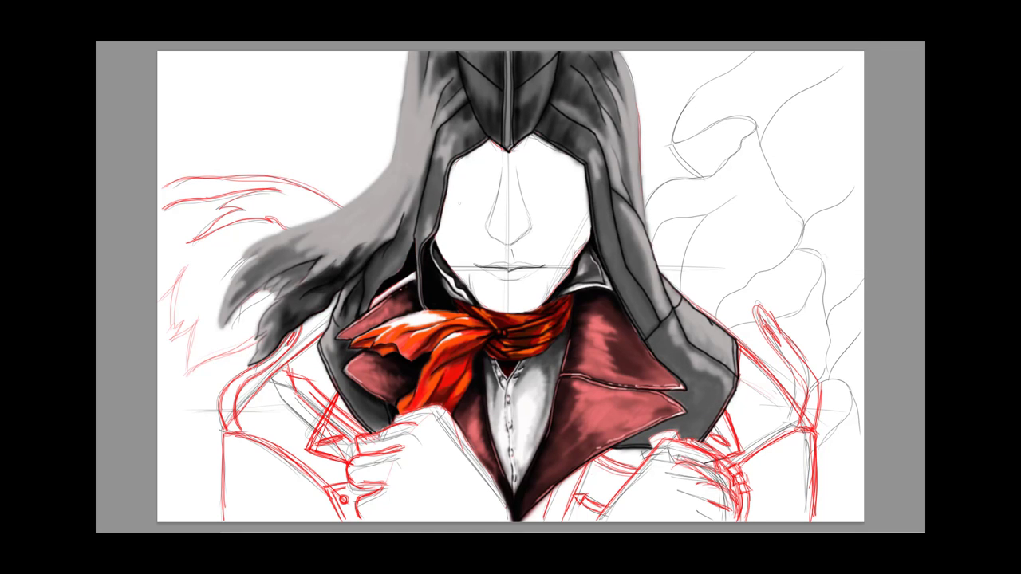
{"action": "left_click_drag", "start_coordinate": [630, 60], "coordinate": [614, 199]}
{"action": "mouse_move", "coordinate": [638, 152]}
{"action": "left_mouse_down"}
{"action": "mouse_move", "coordinate": [717, 351]}
{"action": "mouse_move", "coordinate": [600, 153]}
{"action": "left_mouse_up"}
- Highlight the left hood and hair strands, add shading to the hood top, and lighten the upper-left side
{"action": "left_click_drag", "start_coordinate": [410, 60], "coordinate": [247, 256]}
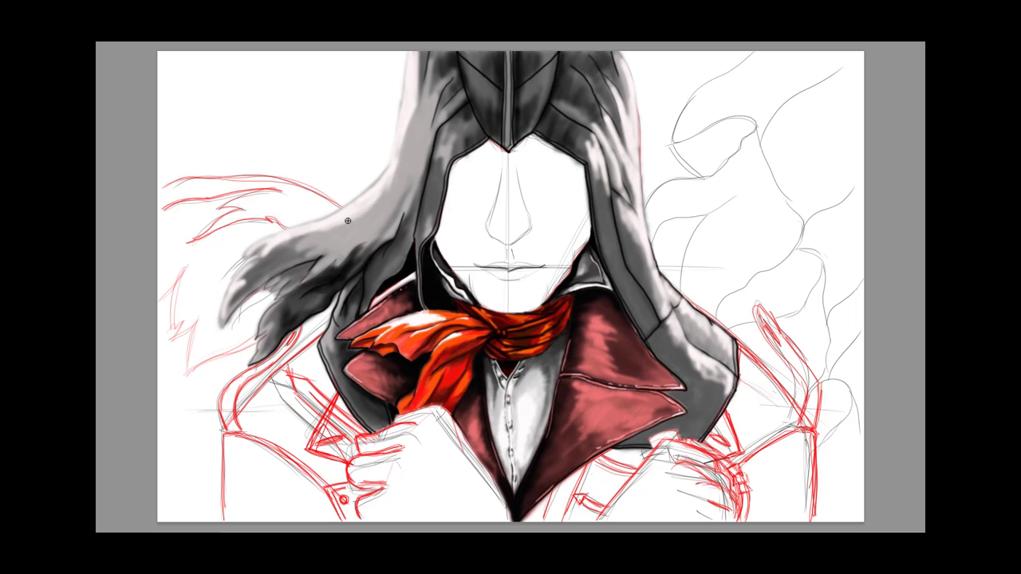
{"action": "left_click_drag", "start_coordinate": [383, 167], "coordinate": [295, 267]}
{"action": "left_click_drag", "start_coordinate": [271, 299], "coordinate": [255, 358]}
{"action": "left_click_drag", "start_coordinate": [446, 64], "coordinate": [407, 200]}
{"action": "mouse_move", "coordinate": [455, 119]}
{"action": "left_mouse_down"}
{"action": "mouse_move", "coordinate": [426, 56]}
{"action": "mouse_move", "coordinate": [438, 184]}
{"action": "left_mouse_up"}
{"action": "left_click_drag", "start_coordinate": [399, 135], "coordinate": [303, 248]}
{"action": "mouse_move", "coordinate": [335, 295]}
{"action": "left_mouse_down"}
{"action": "mouse_move", "coordinate": [383, 259]}
{"action": "mouse_move", "coordinate": [232, 319]}
{"action": "left_mouse_up"}
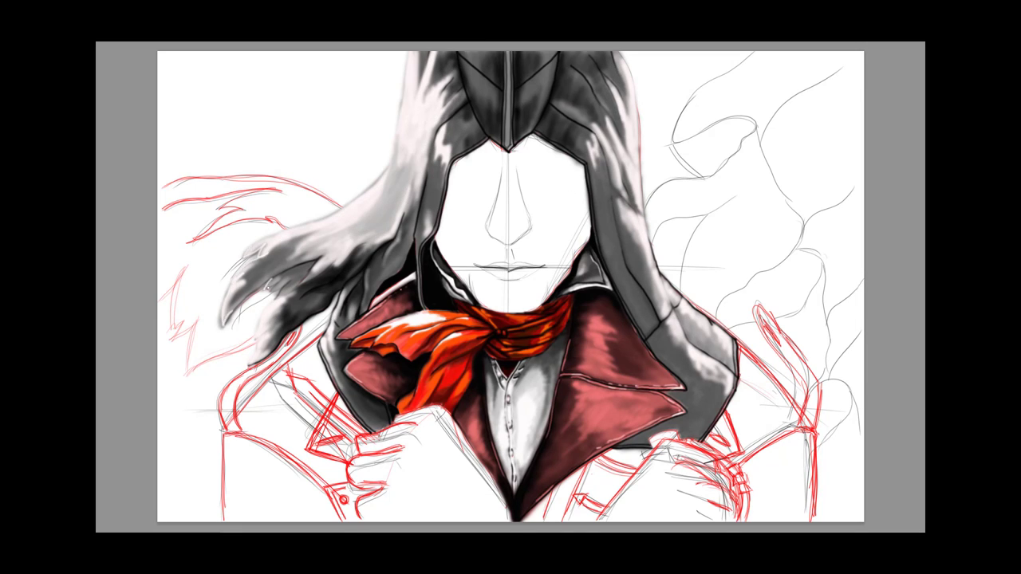
{"action": "left_click_drag", "start_coordinate": [366, 239], "coordinate": [267, 295]}
{"action": "left_click_drag", "start_coordinate": [299, 251], "coordinate": [411, 131]}
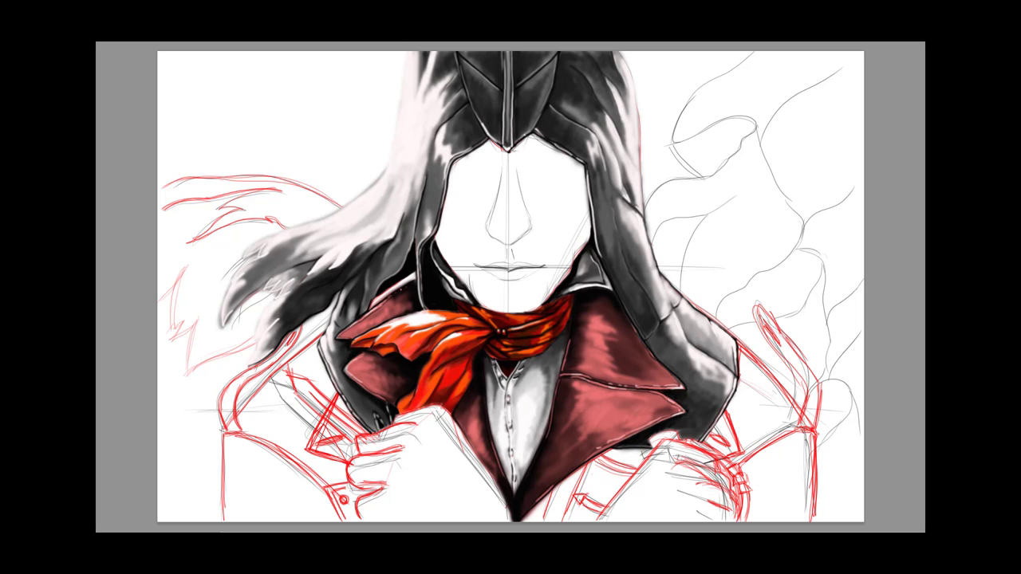
- Build up grey shading on both coat sleeves
{"action": "left_click_drag", "start_coordinate": [740, 393], "coordinate": [797, 479]}
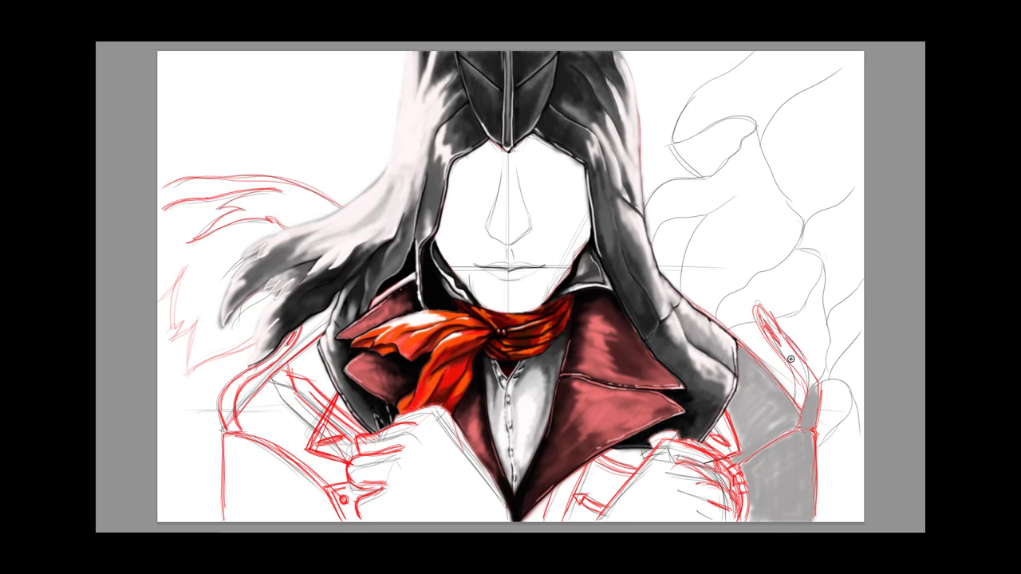
{"action": "left_click_drag", "start_coordinate": [231, 383], "coordinate": [279, 494]}
{"action": "left_click_drag", "start_coordinate": [255, 399], "coordinate": [319, 478]}
{"action": "mouse_move", "coordinate": [765, 335]}
{"action": "left_mouse_down"}
{"action": "mouse_move", "coordinate": [795, 366]}
{"action": "mouse_move", "coordinate": [778, 502]}
{"action": "left_mouse_up"}
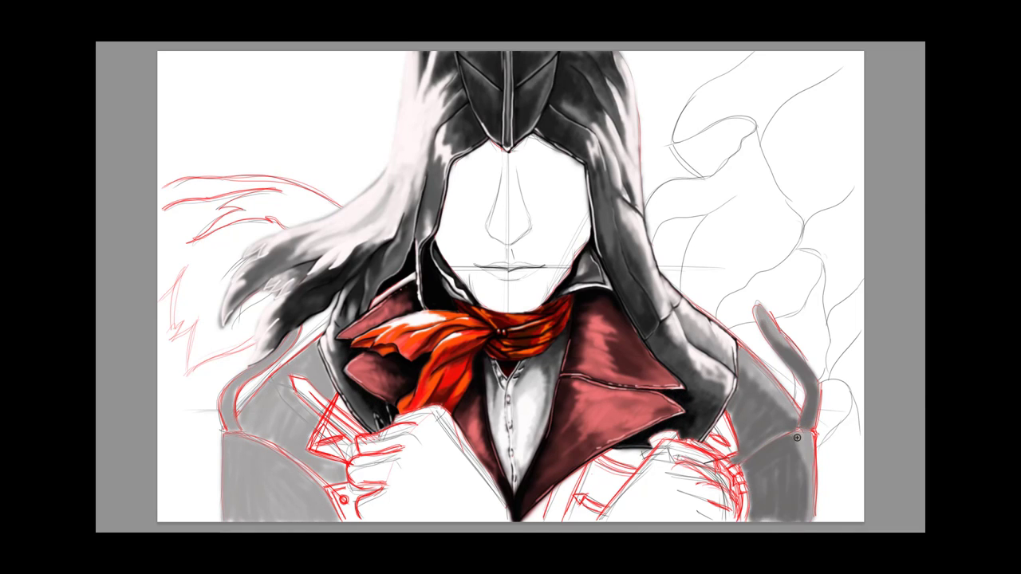
{"action": "left_click_drag", "start_coordinate": [239, 351], "coordinate": [295, 510]}
{"action": "left_click_drag", "start_coordinate": [247, 446], "coordinate": [327, 518]}
{"action": "mouse_move", "coordinate": [785, 374]}
{"action": "left_mouse_down"}
{"action": "mouse_move", "coordinate": [773, 459]}
{"action": "mouse_move", "coordinate": [806, 375]}
{"action": "left_mouse_up"}
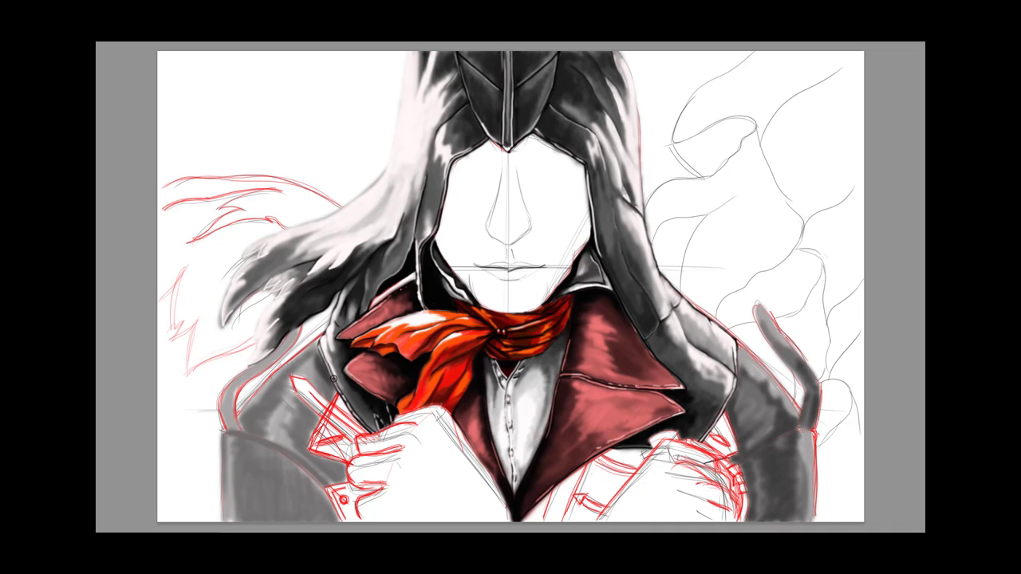
{"action": "left_click_drag", "start_coordinate": [319, 359], "coordinate": [263, 510]}
{"action": "left_click_drag", "start_coordinate": [231, 351], "coordinate": [255, 511]}
{"action": "left_click_drag", "start_coordinate": [797, 343], "coordinate": [749, 455]}
{"action": "left_click_drag", "start_coordinate": [765, 310], "coordinate": [803, 414]}
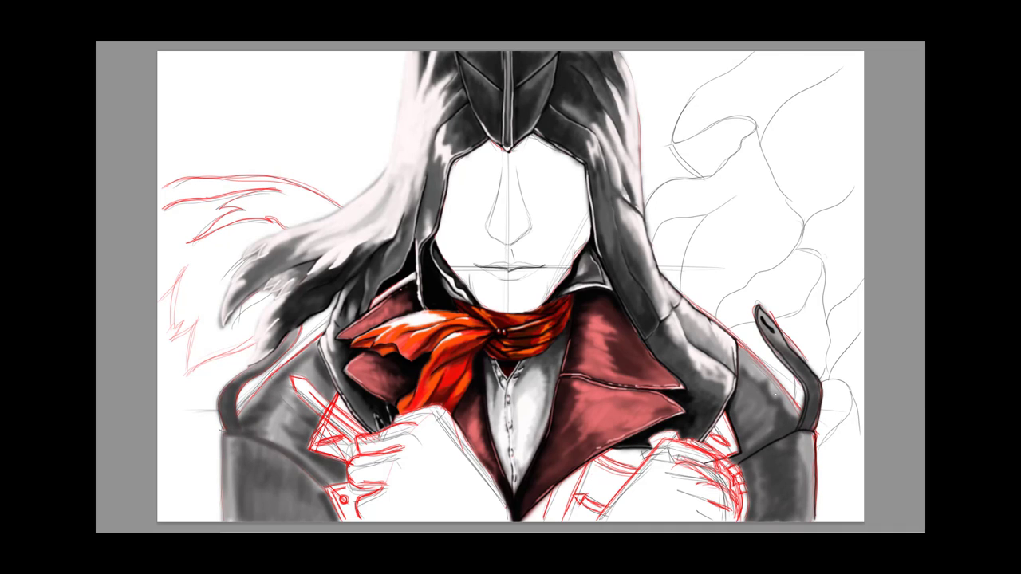
- Outline the left shoulder edge in dark and shade the left sleeve grey
{"action": "left_click_drag", "start_coordinate": [323, 333], "coordinate": [232, 418]}
{"action": "left_click_drag", "start_coordinate": [323, 334], "coordinate": [279, 389]}
{"action": "left_click_drag", "start_coordinate": [335, 358], "coordinate": [271, 510]}
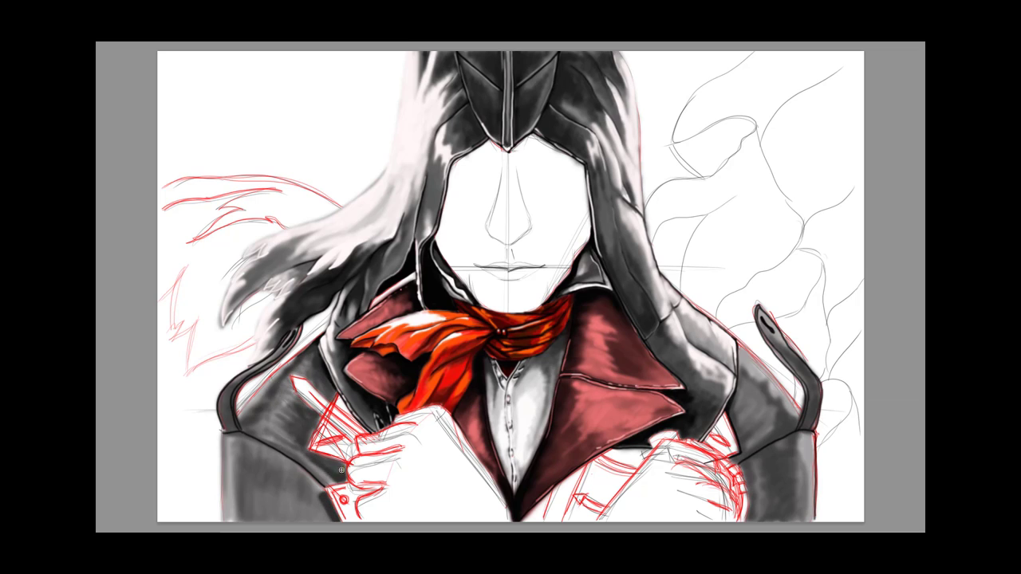
{"action": "key", "text": "F5"}
- Rework grey shading on the right cuff, left coat edge and left shoulder, checking brush settings (F5)
{"action": "key", "text": "F5"}
{"action": "left_click_drag", "start_coordinate": [778, 502], "coordinate": [746, 343]}
{"action": "left_click_drag", "start_coordinate": [737, 383], "coordinate": [794, 351]}
{"action": "left_click_drag", "start_coordinate": [810, 438], "coordinate": [809, 518]}
{"action": "left_click_drag", "start_coordinate": [229, 390], "coordinate": [227, 518]}
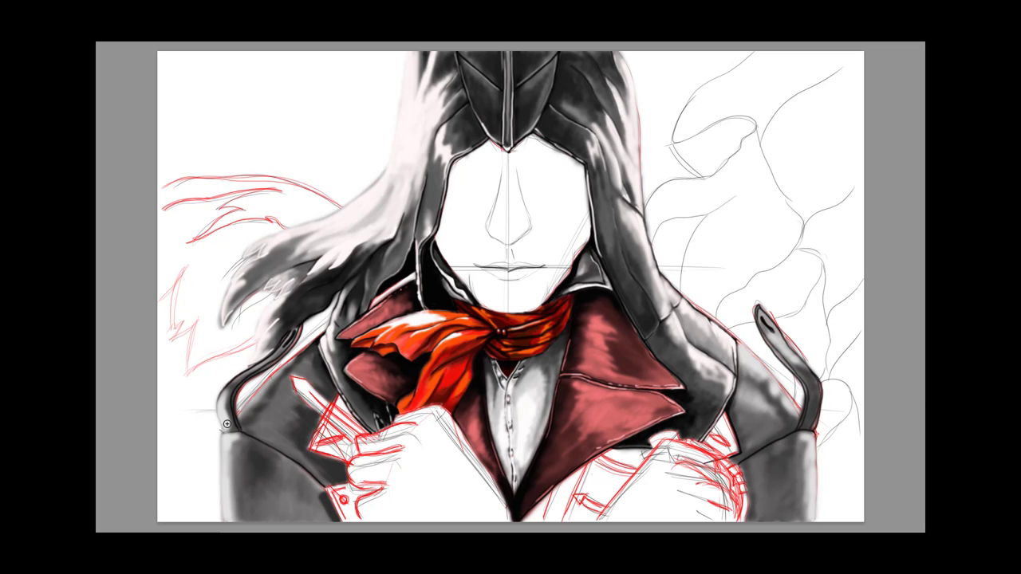
{"action": "left_click_drag", "start_coordinate": [303, 351], "coordinate": [239, 459]}
{"action": "left_click_drag", "start_coordinate": [765, 339], "coordinate": [789, 371]}
{"action": "key", "text": "F5"}
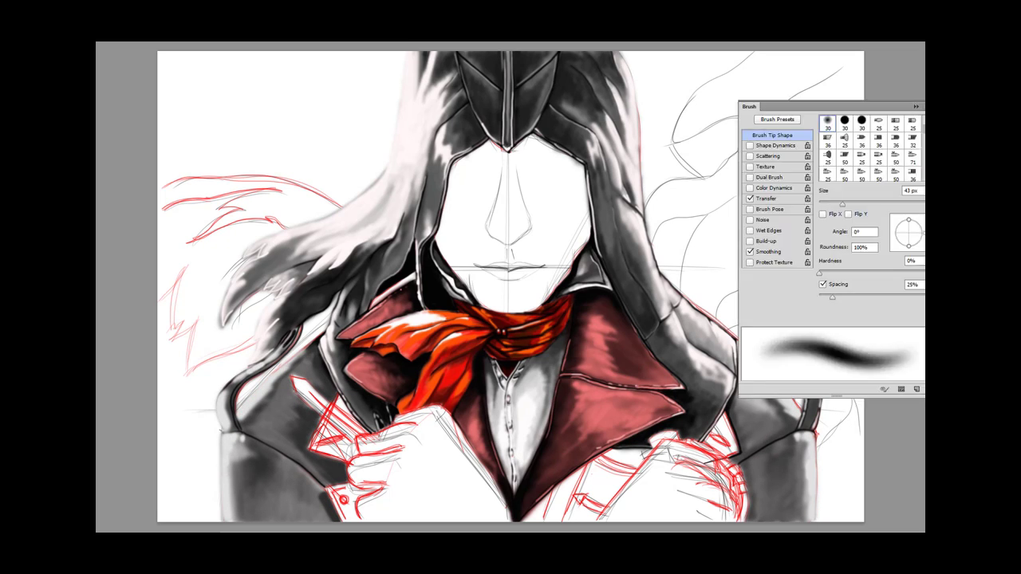
{"action": "key", "text": "F5"}
- Shade the left sleeve and edge, and add shading strokes on the right sleeve and cuff
{"action": "mouse_move", "coordinate": [303, 394]}
{"action": "left_mouse_down"}
{"action": "mouse_move", "coordinate": [287, 479]}
{"action": "mouse_move", "coordinate": [323, 515]}
{"action": "left_mouse_up"}
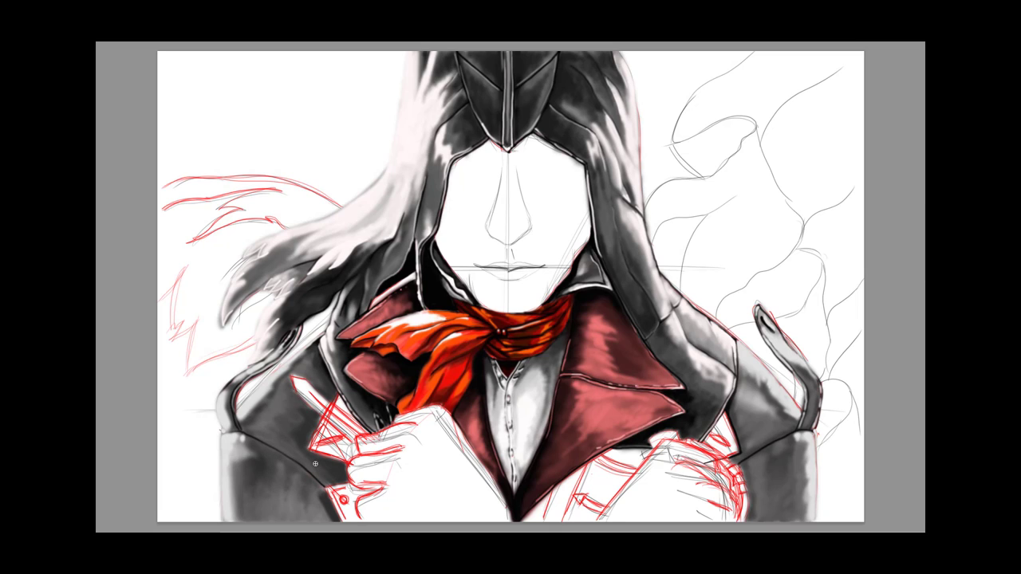
{"action": "left_click_drag", "start_coordinate": [263, 391], "coordinate": [227, 422]}
{"action": "left_click_drag", "start_coordinate": [319, 486], "coordinate": [327, 518]}
{"action": "left_click_drag", "start_coordinate": [766, 335], "coordinate": [786, 407]}
{"action": "mouse_move", "coordinate": [730, 430]}
{"action": "left_mouse_down"}
{"action": "mouse_move", "coordinate": [737, 369]}
{"action": "mouse_move", "coordinate": [742, 514]}
{"action": "left_mouse_up"}
{"action": "left_click_drag", "start_coordinate": [754, 459], "coordinate": [754, 519]}
{"action": "left_click_drag", "start_coordinate": [326, 494], "coordinate": [271, 447]}
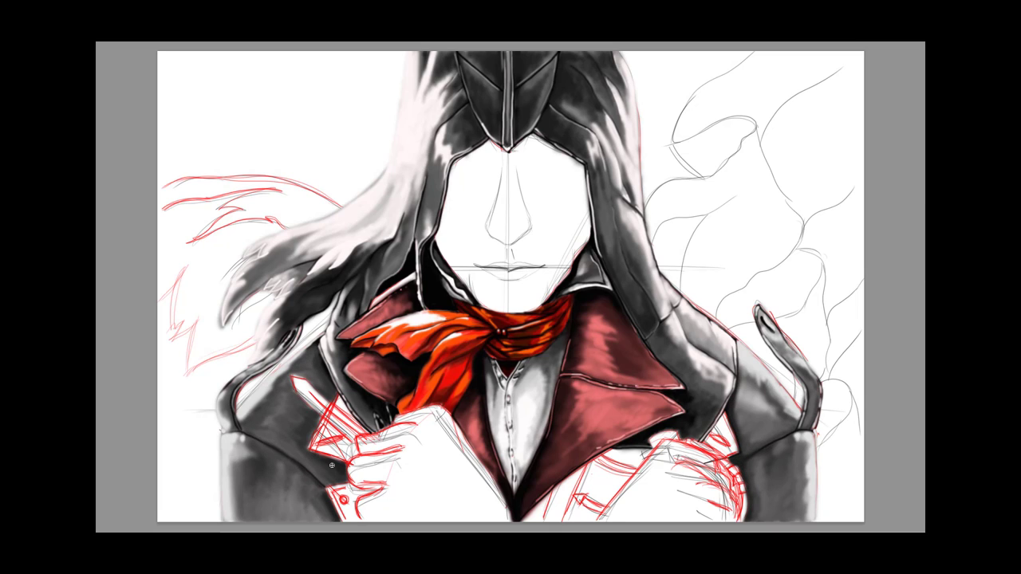
- Refine the left shoulder and coat edge, adjust the lower left sleeve tones, and darken the right sleeve
{"action": "left_click_drag", "start_coordinate": [327, 355], "coordinate": [311, 423]}
{"action": "left_click_drag", "start_coordinate": [267, 395], "coordinate": [240, 421]}
{"action": "mouse_move", "coordinate": [307, 363]}
{"action": "left_mouse_down"}
{"action": "mouse_move", "coordinate": [256, 428]}
{"action": "mouse_move", "coordinate": [307, 474]}
{"action": "left_mouse_up"}
{"action": "left_click_drag", "start_coordinate": [307, 474], "coordinate": [241, 428]}
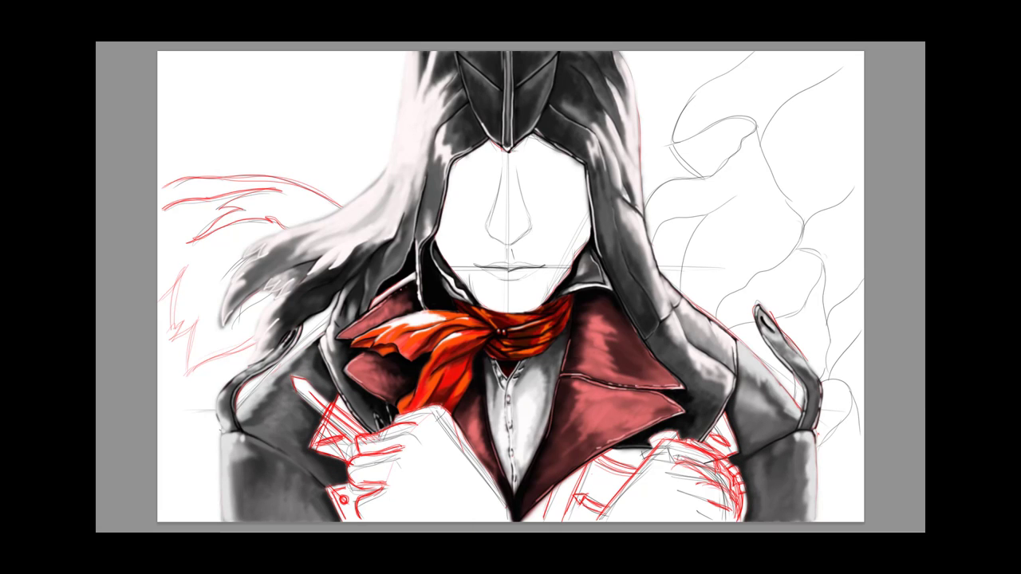
{"action": "left_click_drag", "start_coordinate": [738, 410], "coordinate": [764, 435]}
{"action": "left_click_drag", "start_coordinate": [304, 498], "coordinate": [270, 462]}
- Paint maroon over the left cuff and the lower coat front
{"action": "left_click_drag", "start_coordinate": [574, 454], "coordinate": [638, 511]}
{"action": "left_click_drag", "start_coordinate": [318, 398], "coordinate": [359, 463]}
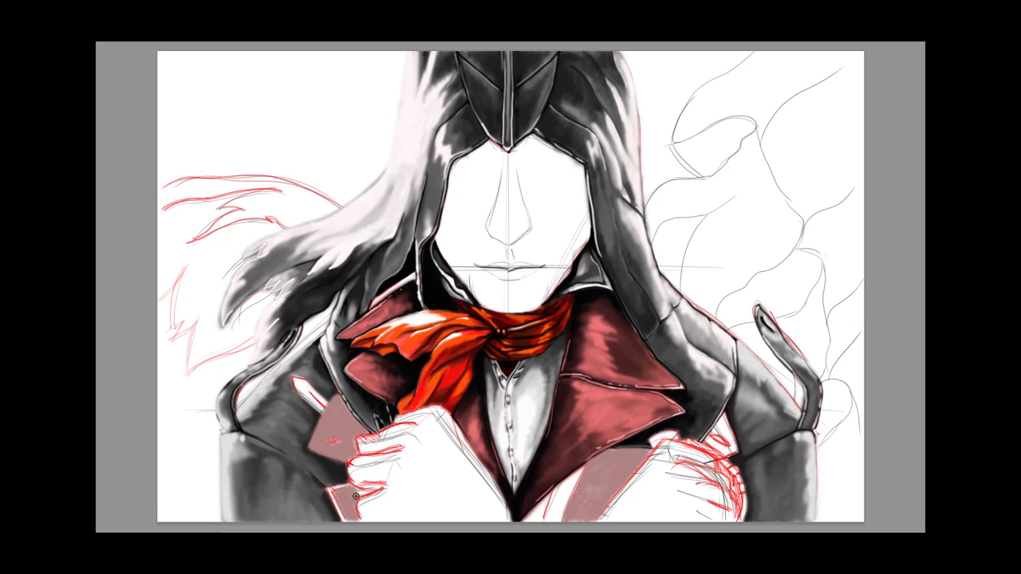
{"action": "left_click_drag", "start_coordinate": [718, 415], "coordinate": [725, 454]}
{"action": "left_click_drag", "start_coordinate": [335, 406], "coordinate": [358, 510]}
{"action": "mouse_move", "coordinate": [574, 502]}
{"action": "left_mouse_down"}
{"action": "mouse_move", "coordinate": [597, 482]}
{"action": "mouse_move", "coordinate": [618, 495]}
{"action": "left_mouse_up"}
- Add pinkish highlights to the coat, then deepen the maroon on the coat front, sleeve and cuff
{"action": "left_click_drag", "start_coordinate": [708, 423], "coordinate": [732, 448]}
{"action": "left_click_drag", "start_coordinate": [319, 413], "coordinate": [354, 455]}
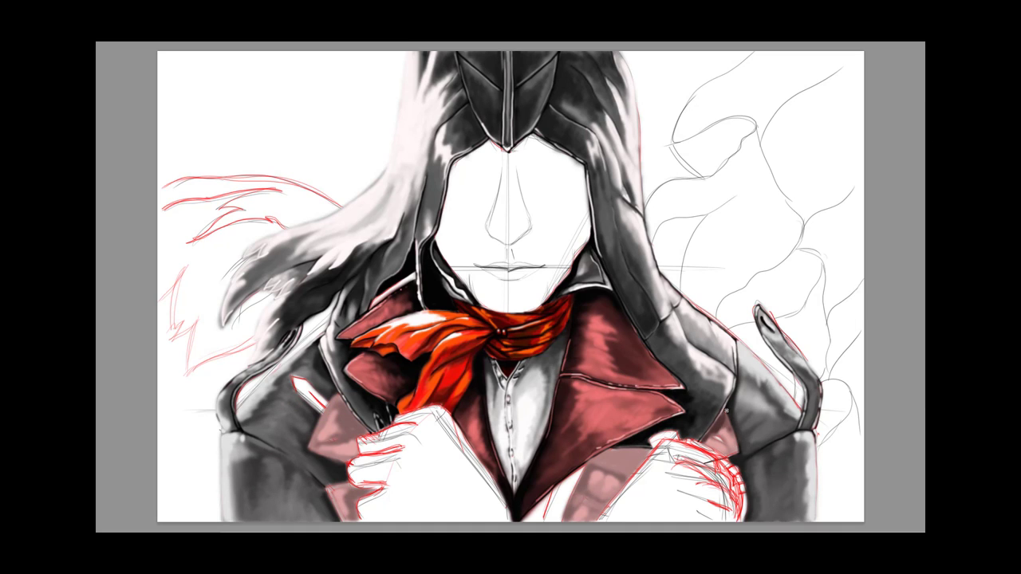
{"action": "left_click_drag", "start_coordinate": [576, 466], "coordinate": [607, 494]}
{"action": "left_click_drag", "start_coordinate": [728, 416], "coordinate": [734, 448]}
{"action": "left_click_drag", "start_coordinate": [333, 486], "coordinate": [375, 520]}
{"action": "left_click_drag", "start_coordinate": [315, 399], "coordinate": [353, 458]}
{"action": "left_click_drag", "start_coordinate": [339, 399], "coordinate": [367, 451]}
- Darken the left cuff, left lapel and coat strap area
{"action": "mouse_move", "coordinate": [315, 398]}
{"action": "left_mouse_down"}
{"action": "mouse_move", "coordinate": [339, 442]}
{"action": "mouse_move", "coordinate": [322, 444]}
{"action": "left_mouse_up"}
{"action": "left_click_drag", "start_coordinate": [327, 483], "coordinate": [351, 519]}
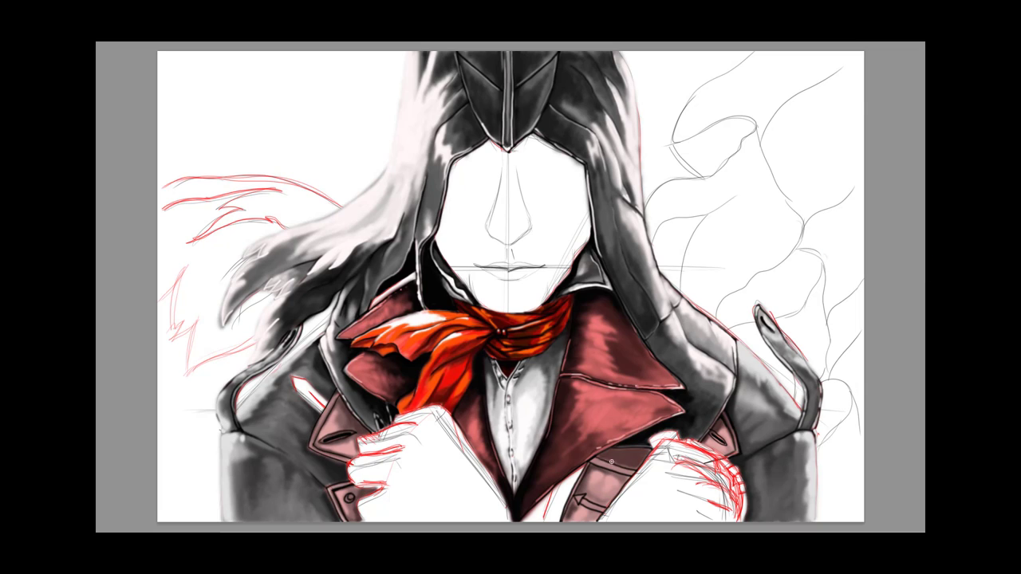
{"action": "left_click_drag", "start_coordinate": [598, 450], "coordinate": [650, 467]}
{"action": "mouse_move", "coordinate": [366, 451]}
{"action": "left_mouse_down"}
{"action": "mouse_move", "coordinate": [337, 405]}
{"action": "mouse_move", "coordinate": [319, 450]}
{"action": "left_mouse_up"}
- Add pink highlights to the left lapel, left cuff, lower coat and right sleeve
{"action": "left_click_drag", "start_coordinate": [590, 474], "coordinate": [625, 493]}
{"action": "left_click_drag", "start_coordinate": [339, 487], "coordinate": [347, 518]}
{"action": "left_click_drag", "start_coordinate": [730, 413], "coordinate": [734, 456]}
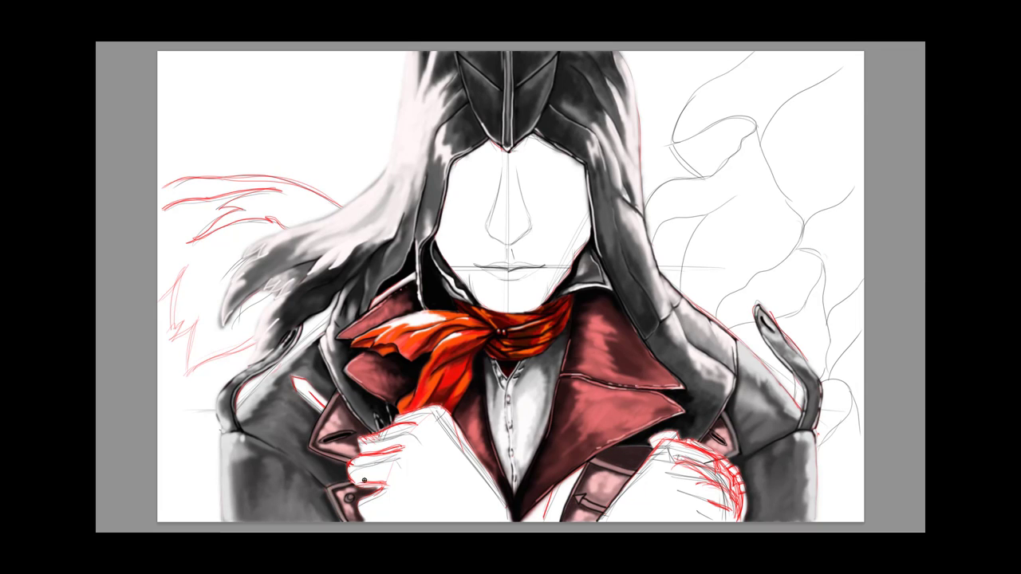
{"action": "left_click_drag", "start_coordinate": [311, 395], "coordinate": [343, 458]}
{"action": "left_click_drag", "start_coordinate": [575, 510], "coordinate": [604, 494]}
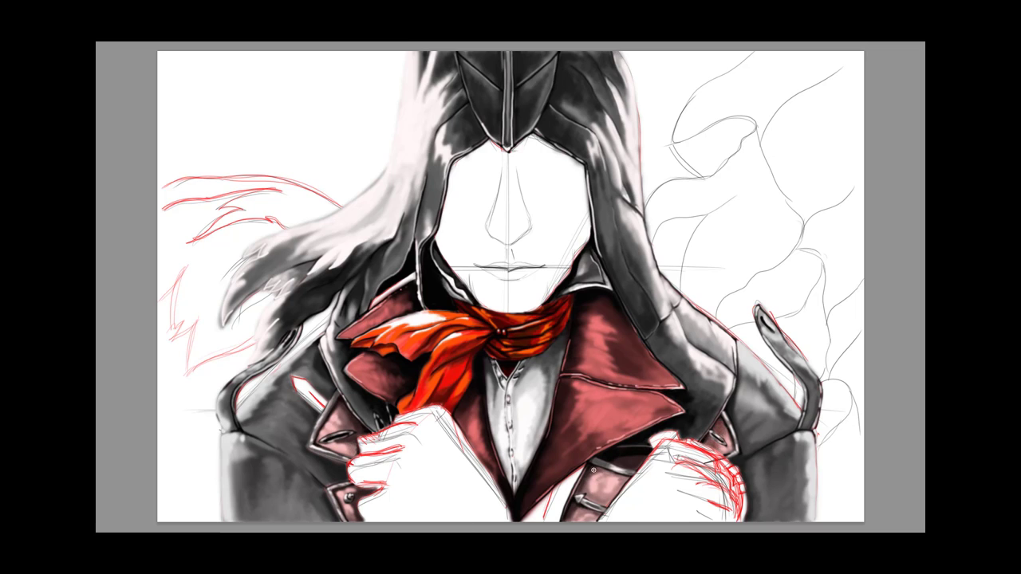
- Shade the strap and lapel darker, then draw and highlight a grey diagonal strap across the left lapel
{"action": "left_click_drag", "start_coordinate": [594, 470], "coordinate": [622, 491]}
{"action": "left_click_drag", "start_coordinate": [351, 455], "coordinate": [335, 423]}
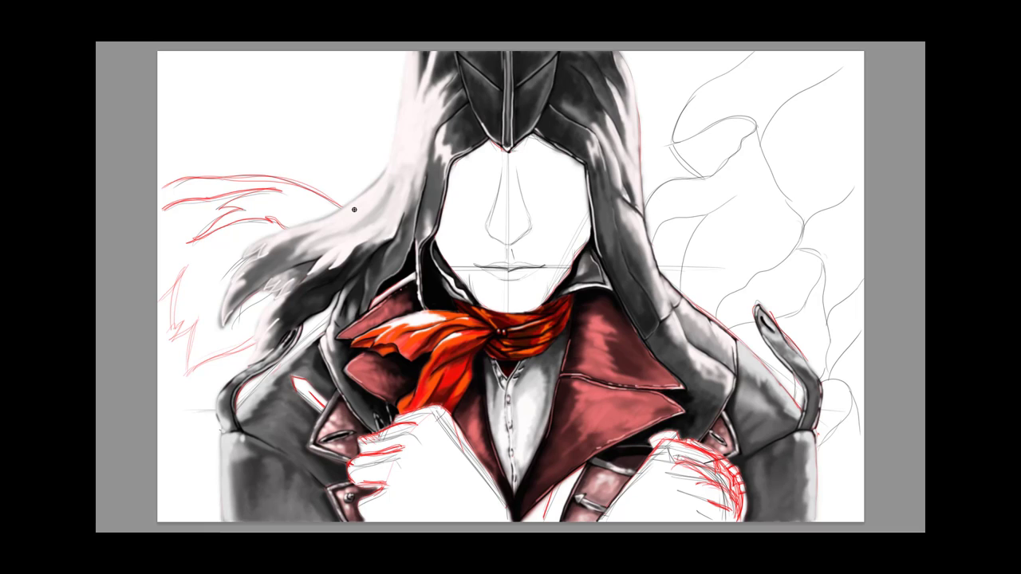
{"action": "left_click_drag", "start_coordinate": [294, 379], "coordinate": [360, 437]}
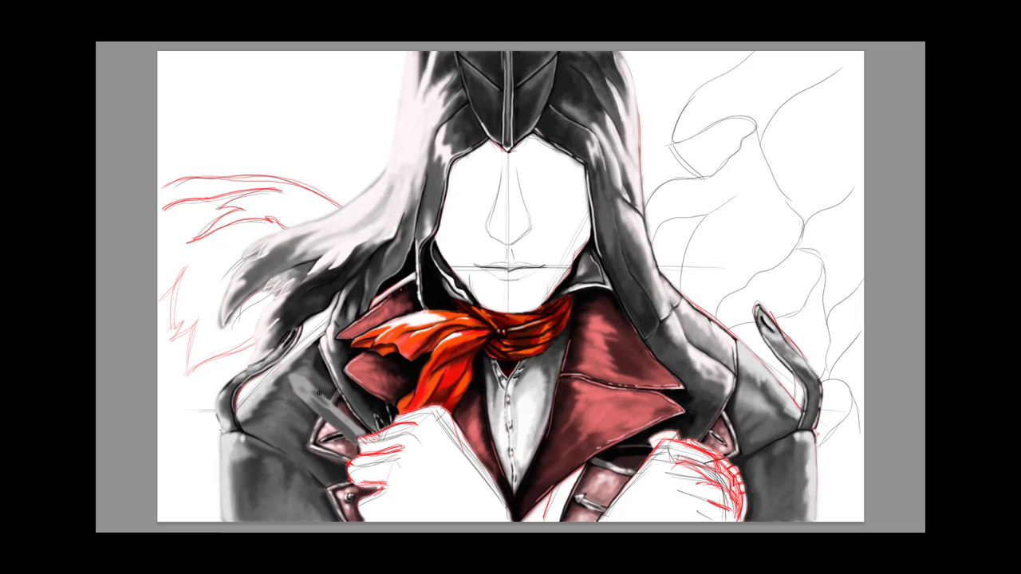
{"action": "left_click_drag", "start_coordinate": [297, 383], "coordinate": [343, 421]}
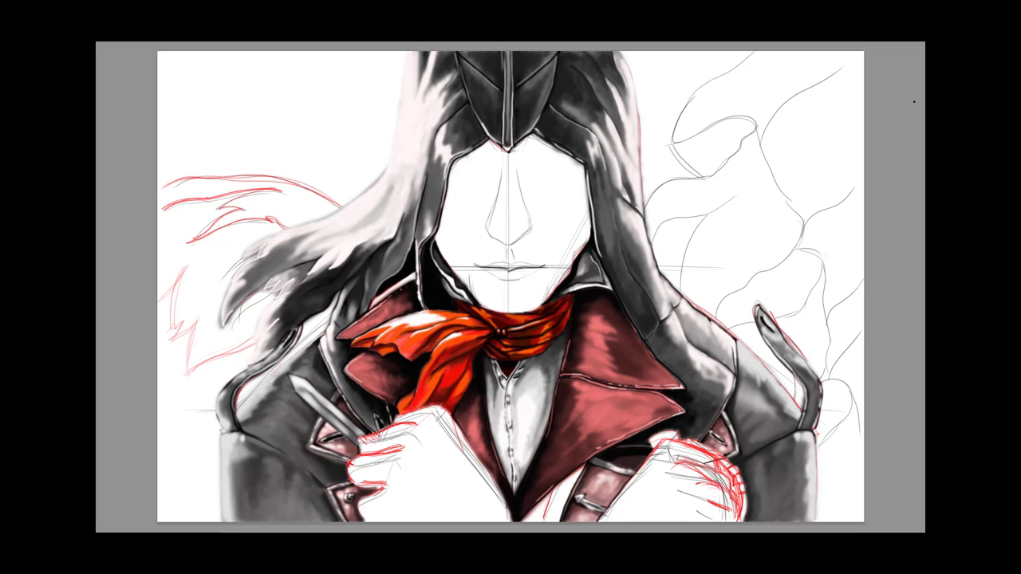
{"action": "left_click_drag", "start_coordinate": [551, 488], "coordinate": [571, 518]}
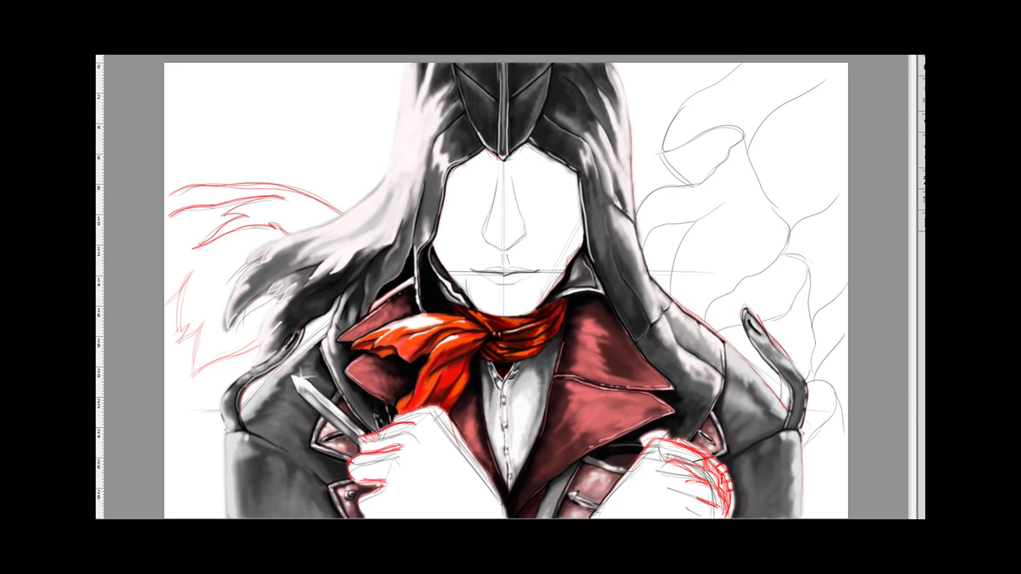
- Paint both gloves dark maroon with darker and lighter shading strokes
{"action": "left_click_drag", "start_coordinate": [398, 414], "coordinate": [447, 487]}
{"action": "left_click_drag", "start_coordinate": [375, 455], "coordinate": [479, 507]}
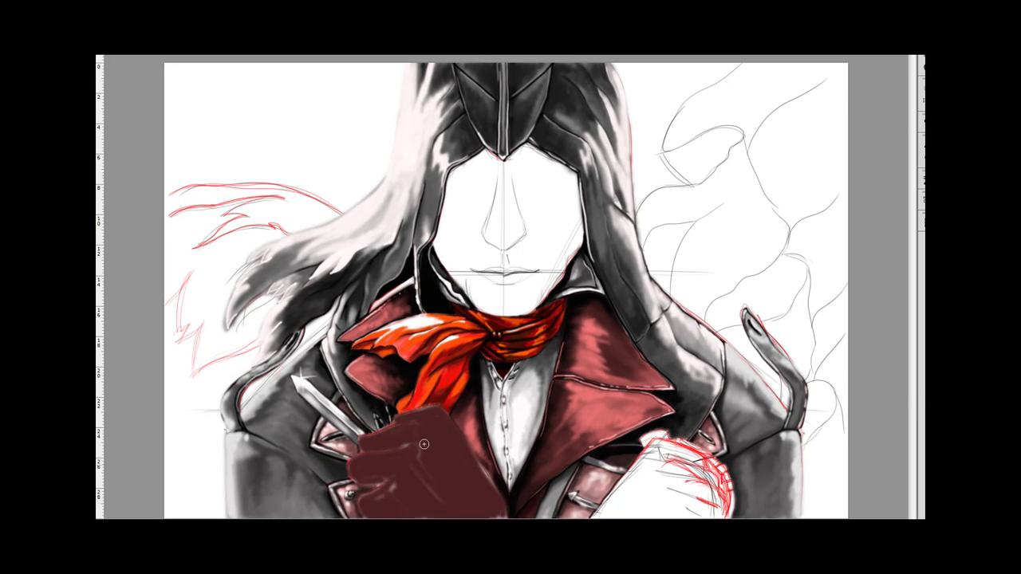
{"action": "left_click_drag", "start_coordinate": [638, 451], "coordinate": [710, 506]}
{"action": "mouse_move", "coordinate": [363, 491]}
{"action": "left_mouse_down"}
{"action": "mouse_move", "coordinate": [379, 515]}
{"action": "mouse_move", "coordinate": [479, 447]}
{"action": "left_mouse_up"}
{"action": "mouse_move", "coordinate": [399, 495]}
{"action": "left_mouse_down"}
{"action": "mouse_move", "coordinate": [638, 478]}
{"action": "mouse_move", "coordinate": [639, 517]}
{"action": "left_mouse_up"}
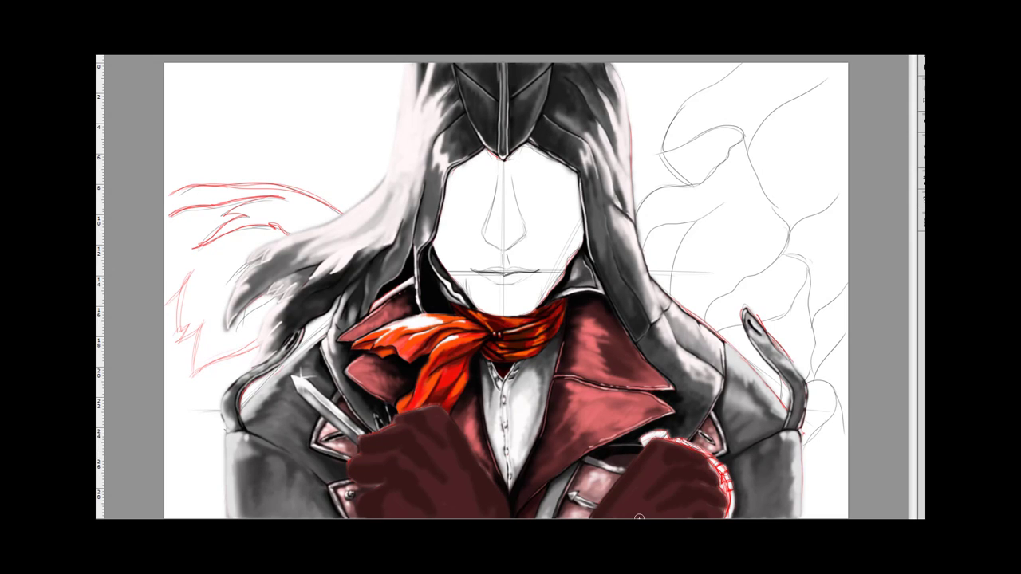
{"action": "left_click_drag", "start_coordinate": [375, 470], "coordinate": [446, 407]}
{"action": "left_click_drag", "start_coordinate": [630, 447], "coordinate": [693, 490]}
{"action": "left_click_drag", "start_coordinate": [399, 414], "coordinate": [366, 494]}
- Adjust the brush and add further light and dark shading strokes to the gloves
{"action": "key", "text": "F5"}
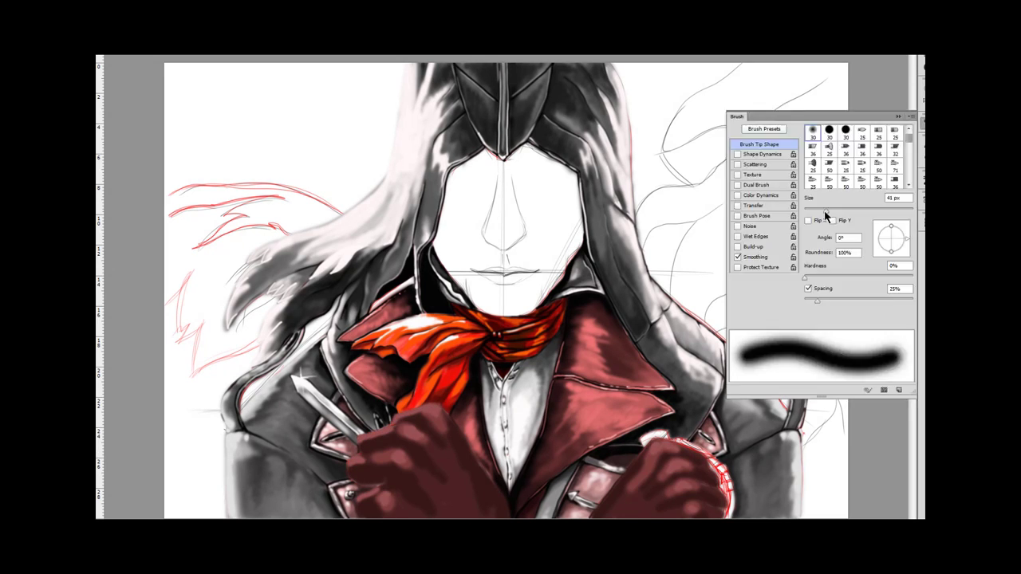
{"action": "key", "text": "F5"}
{"action": "left_click_drag", "start_coordinate": [678, 451], "coordinate": [704, 499]}
{"action": "key", "text": "F5"}
{"action": "key", "text": "F5"}
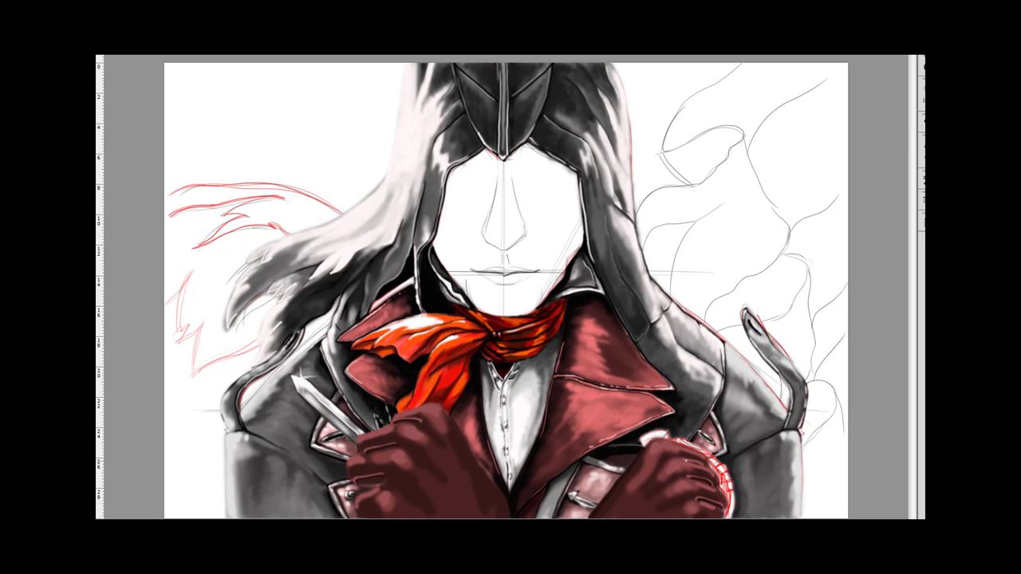
{"action": "left_click_drag", "start_coordinate": [359, 514], "coordinate": [403, 478]}
{"action": "left_click_drag", "start_coordinate": [451, 422], "coordinate": [503, 514]}
{"action": "left_click_drag", "start_coordinate": [670, 474], "coordinate": [723, 492]}
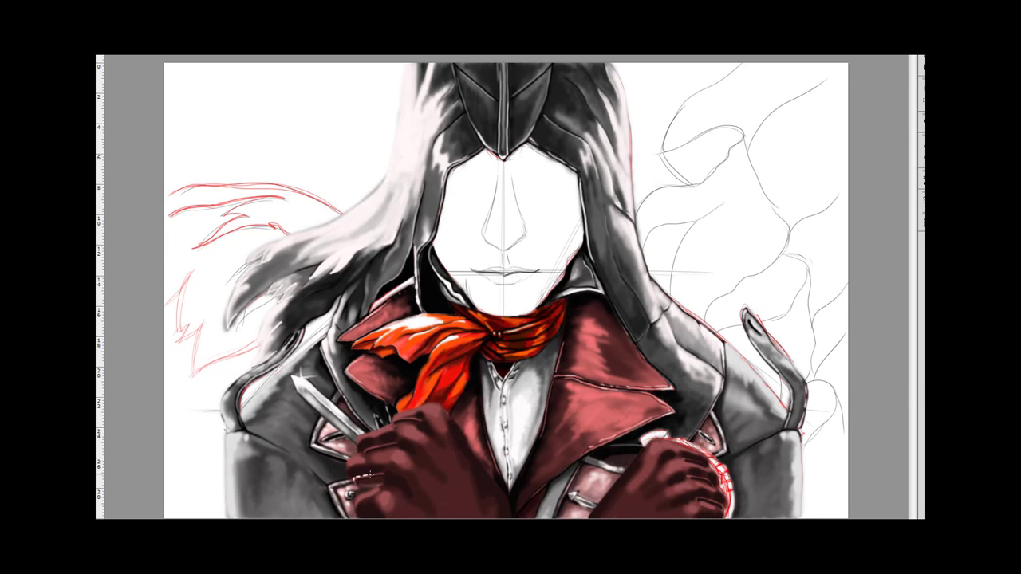
- Highlight the left glove knuckles and paint a grey ring around the right glove
{"action": "key", "text": "F5"}
{"action": "key", "text": "F5"}
{"action": "left_click_drag", "start_coordinate": [431, 411], "coordinate": [378, 431]}
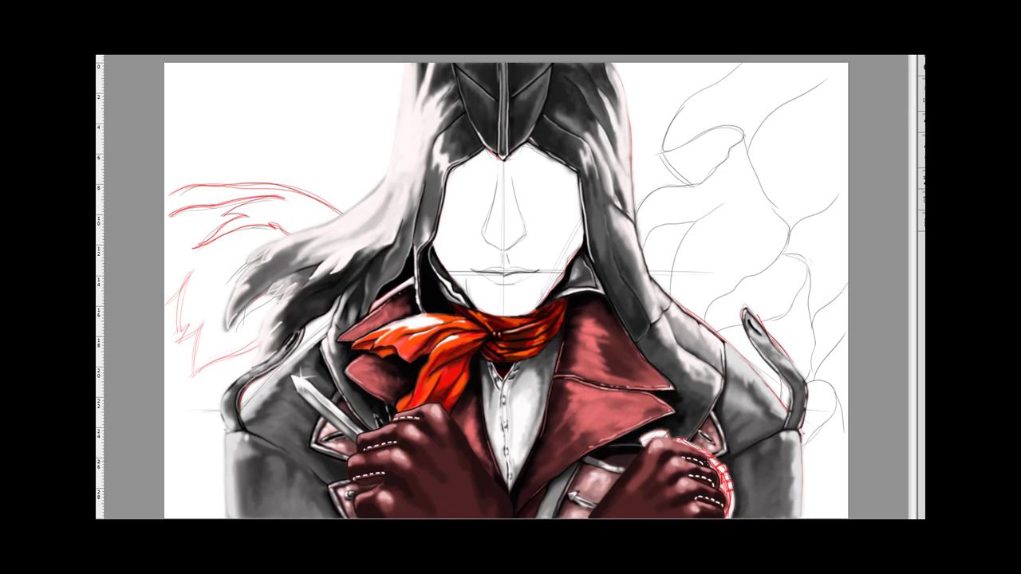
{"action": "left_click_drag", "start_coordinate": [643, 438], "coordinate": [726, 473]}
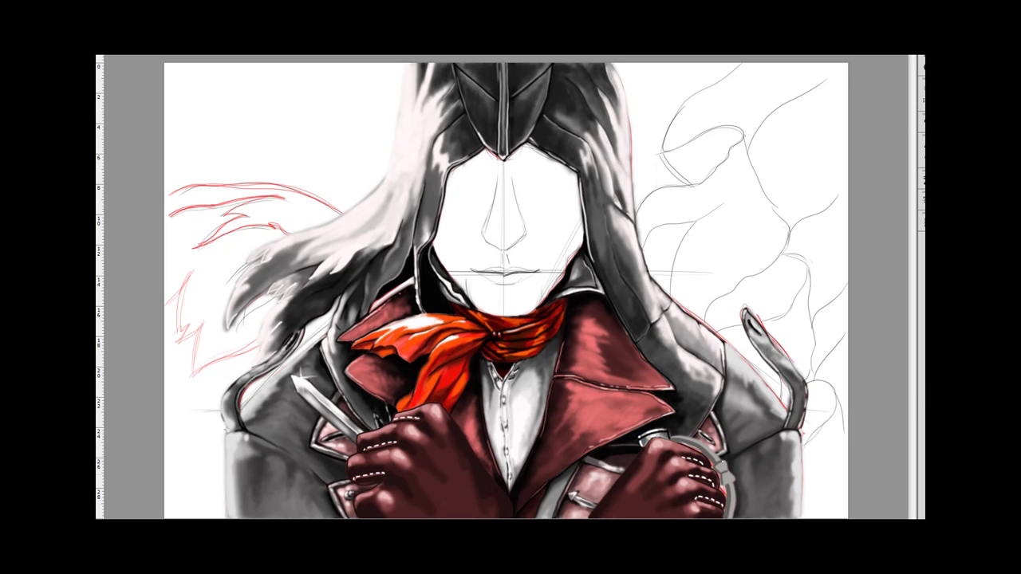
- Block in grey hair wisps left of the hood, extending the mass down and left
{"action": "left_click_drag", "start_coordinate": [335, 191], "coordinate": [171, 219]}
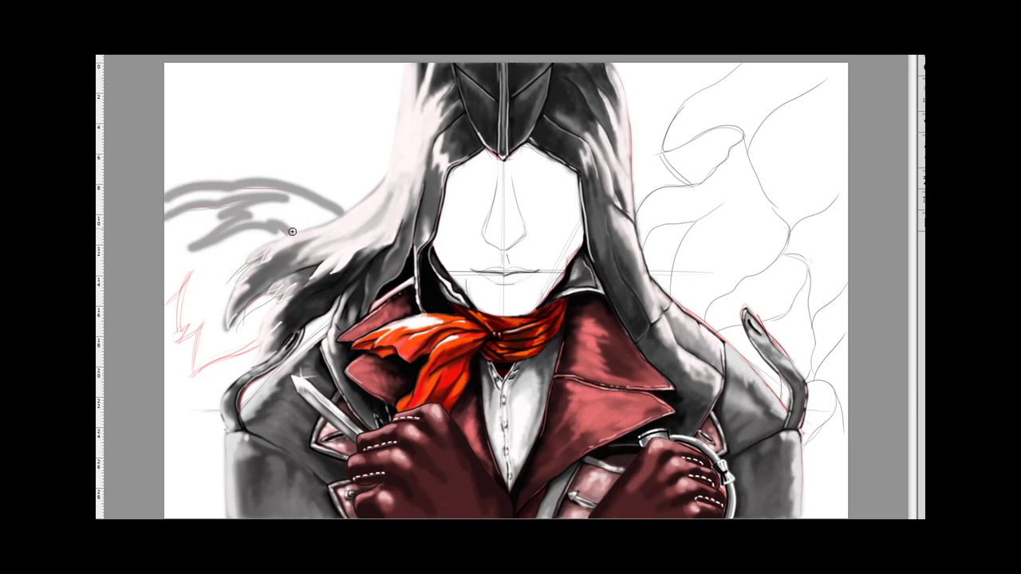
{"action": "left_click_drag", "start_coordinate": [184, 272], "coordinate": [200, 375]}
{"action": "left_click_drag", "start_coordinate": [168, 239], "coordinate": [264, 319]}
{"action": "mouse_move", "coordinate": [239, 239]}
{"action": "left_mouse_down"}
{"action": "mouse_move", "coordinate": [214, 216]}
{"action": "mouse_move", "coordinate": [231, 343]}
{"action": "left_mouse_up"}
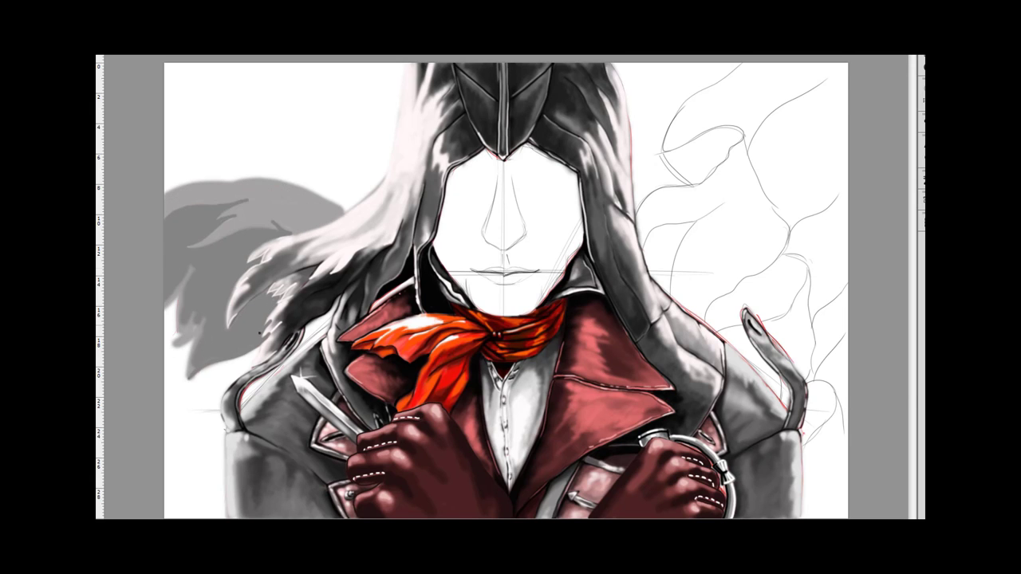
{"action": "left_click_drag", "start_coordinate": [184, 375], "coordinate": [198, 275]}
- Shade the grey hair darker and add dark pointed streaks
{"action": "left_click_drag", "start_coordinate": [287, 207], "coordinate": [239, 335]}
{"action": "left_click_drag", "start_coordinate": [256, 215], "coordinate": [176, 319]}
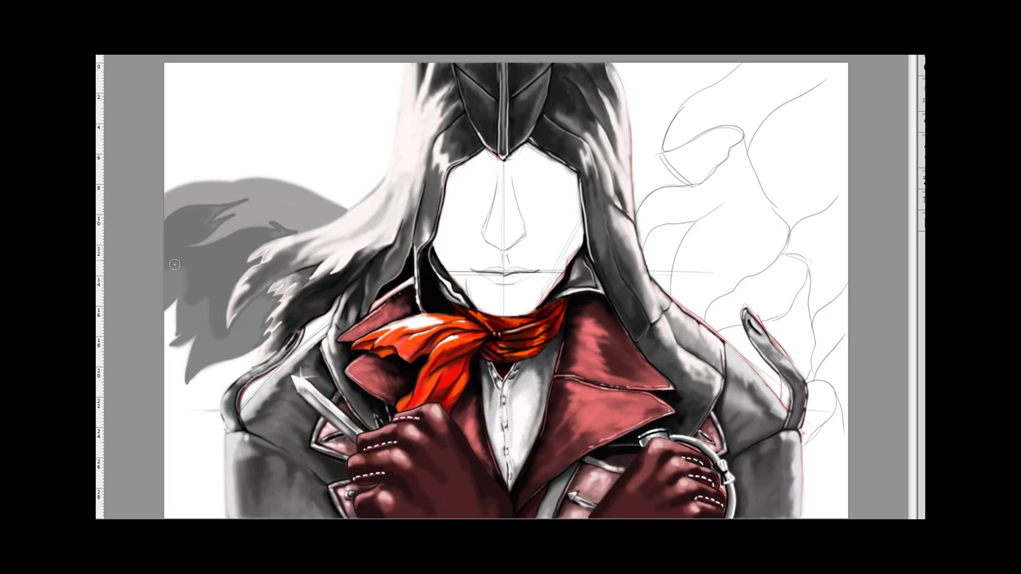
{"action": "left_click_drag", "start_coordinate": [263, 351], "coordinate": [164, 277]}
{"action": "left_click_drag", "start_coordinate": [241, 201], "coordinate": [172, 247]}
{"action": "left_click_drag", "start_coordinate": [271, 232], "coordinate": [224, 319]}
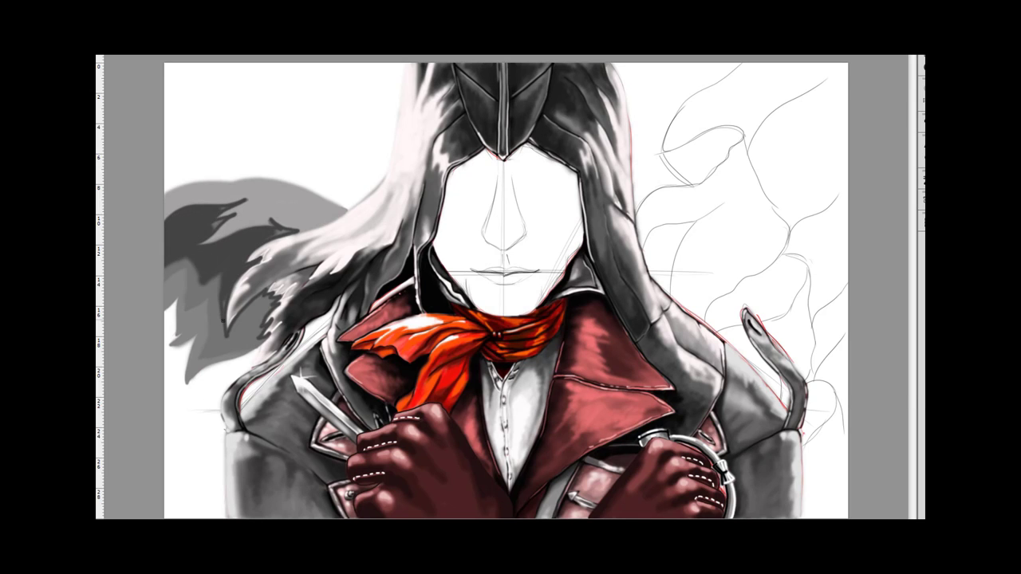
- Paint a light grey halo around the hair and block in pink-red smoke on the right
{"action": "left_click_drag", "start_coordinate": [279, 206], "coordinate": [172, 239]}
{"action": "left_click_drag", "start_coordinate": [280, 293], "coordinate": [231, 337]}
{"action": "left_click_drag", "start_coordinate": [343, 199], "coordinate": [167, 185]}
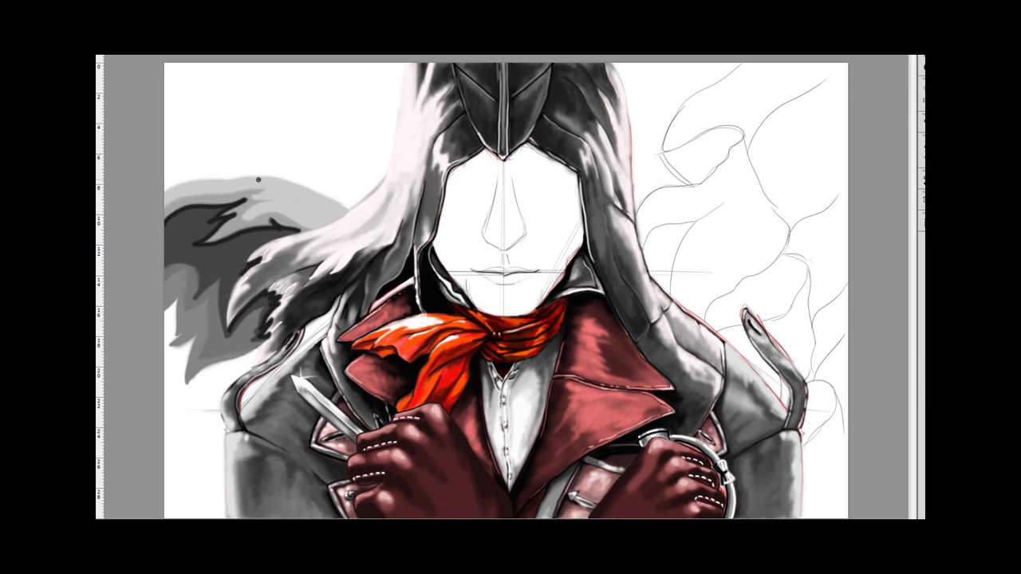
{"action": "left_click_drag", "start_coordinate": [263, 295], "coordinate": [171, 375]}
{"action": "key", "text": "ctrl+z"}
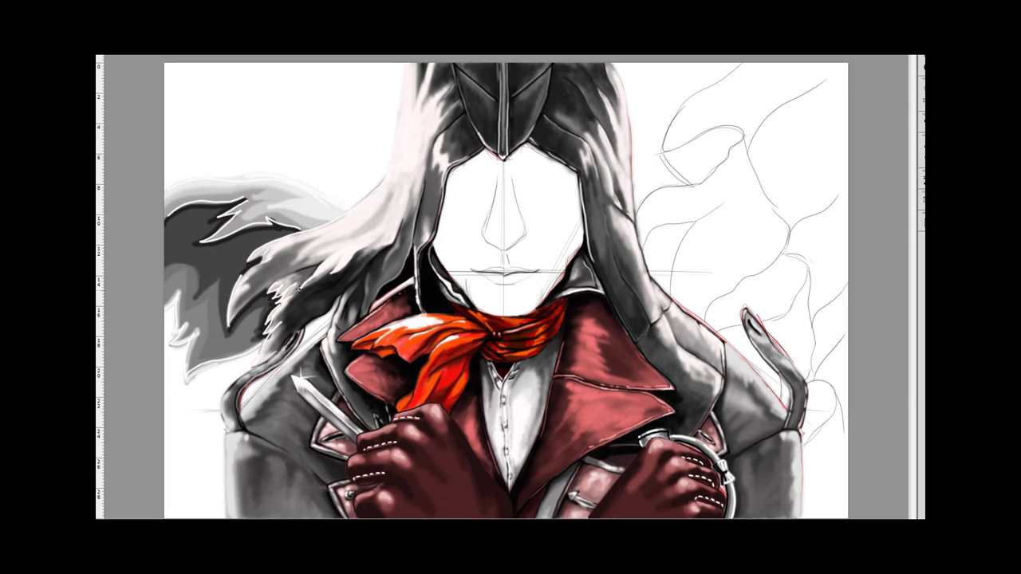
{"action": "mouse_move", "coordinate": [701, 239]}
{"action": "left_mouse_down"}
{"action": "mouse_move", "coordinate": [809, 95]}
{"action": "mouse_move", "coordinate": [792, 352]}
{"action": "mouse_move", "coordinate": [800, 246]}
{"action": "mouse_move", "coordinate": [845, 191]}
{"action": "mouse_move", "coordinate": [716, 109]}
{"action": "mouse_move", "coordinate": [757, 199]}
{"action": "mouse_move", "coordinate": [670, 263]}
{"action": "left_mouse_up"}
- Shade the red smoke with dark red outlines and folds
{"action": "key", "text": "F5"}
{"action": "key", "text": "F5"}
{"action": "left_click_drag", "start_coordinate": [846, 183], "coordinate": [806, 367]}
{"action": "mouse_move", "coordinate": [830, 319]}
{"action": "left_mouse_down"}
{"action": "mouse_move", "coordinate": [790, 87]}
{"action": "mouse_move", "coordinate": [718, 151]}
{"action": "left_mouse_up"}
{"action": "left_click_drag", "start_coordinate": [734, 87], "coordinate": [821, 431]}
{"action": "left_click_drag", "start_coordinate": [798, 120], "coordinate": [838, 271]}
- Add pink highlights across the smoke waves
{"action": "left_click_drag", "start_coordinate": [741, 183], "coordinate": [766, 383]}
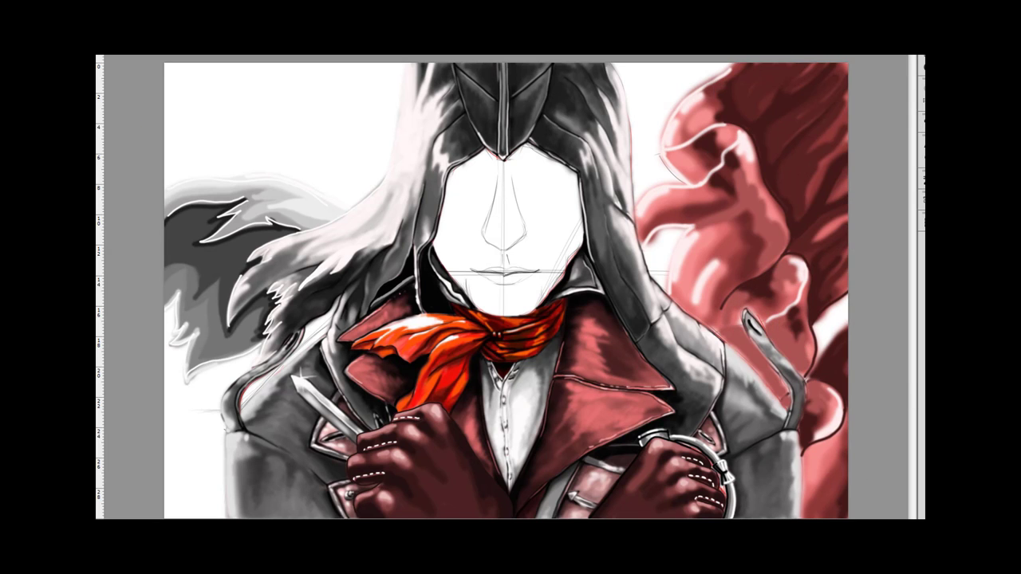
{"action": "left_click_drag", "start_coordinate": [694, 112], "coordinate": [709, 319]}
{"action": "left_click_drag", "start_coordinate": [654, 135], "coordinate": [717, 263]}
{"action": "left_click_drag", "start_coordinate": [677, 95], "coordinate": [821, 295]}
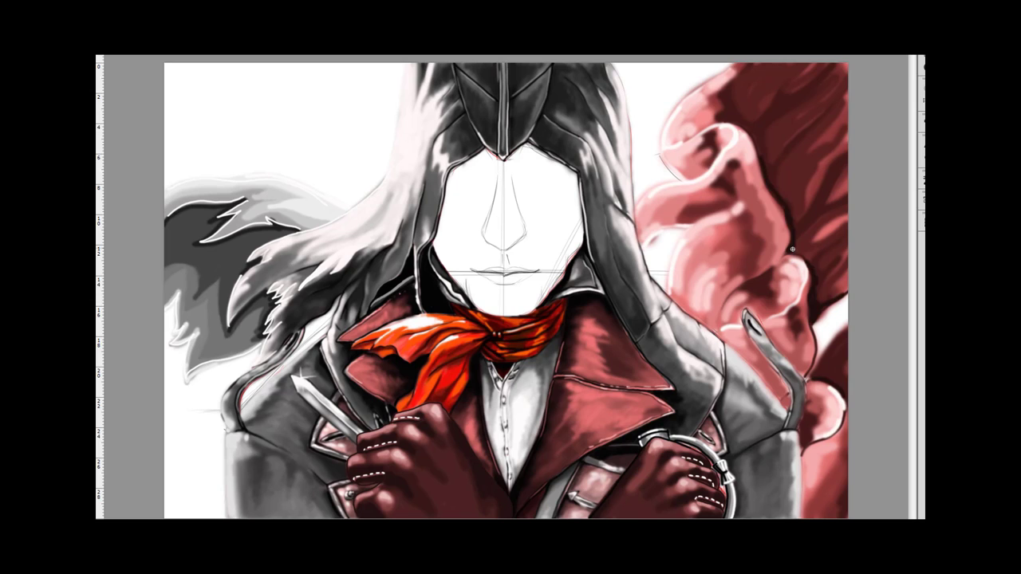
- Deepen the red smoke shading along its right edge and add light highlights
{"action": "left_click_drag", "start_coordinate": [749, 80], "coordinate": [830, 239]}
{"action": "left_click_drag", "start_coordinate": [798, 96], "coordinate": [830, 367]}
{"action": "left_click_drag", "start_coordinate": [821, 216], "coordinate": [806, 241]}
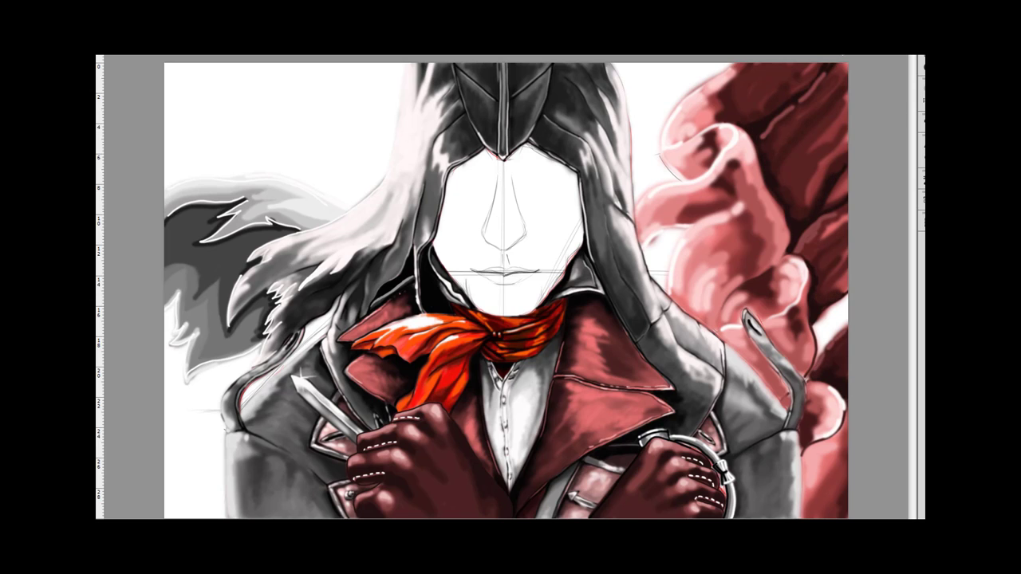
{"action": "left_click_drag", "start_coordinate": [822, 71], "coordinate": [822, 255]}
{"action": "left_click_drag", "start_coordinate": [801, 111], "coordinate": [830, 239]}
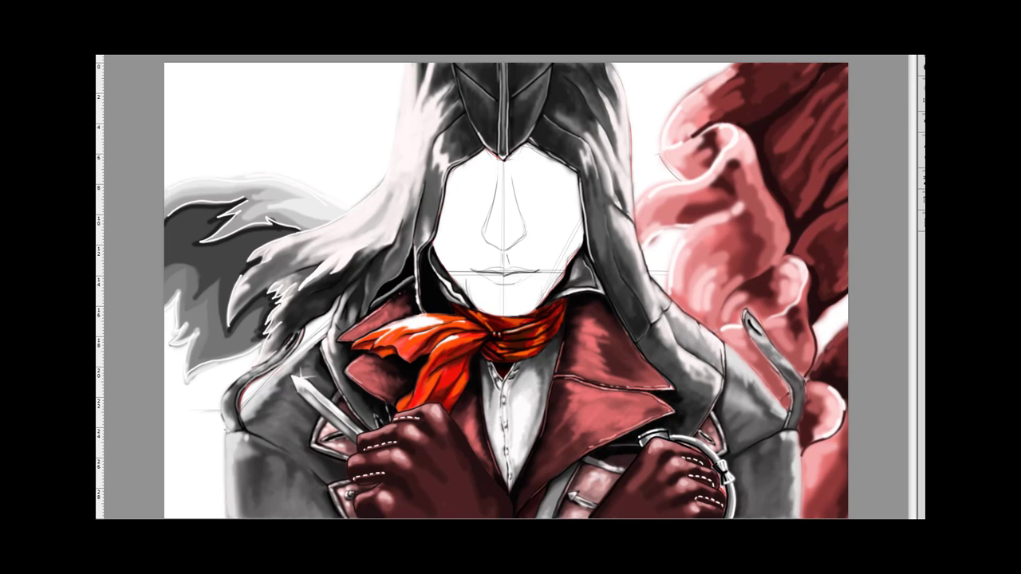
- Switch to full-screen view on black and paint pink blush on the nose and cheeks
{"action": "key", "text": "f"}
{"action": "left_click_drag", "start_coordinate": [502, 191], "coordinate": [526, 239]}
{"action": "left_click_drag", "start_coordinate": [494, 271], "coordinate": [521, 256]}
- Shade and deepen dark mauve across the face, then adjust the brush for lip highlights
{"action": "left_click_drag", "start_coordinate": [574, 183], "coordinate": [478, 207]}
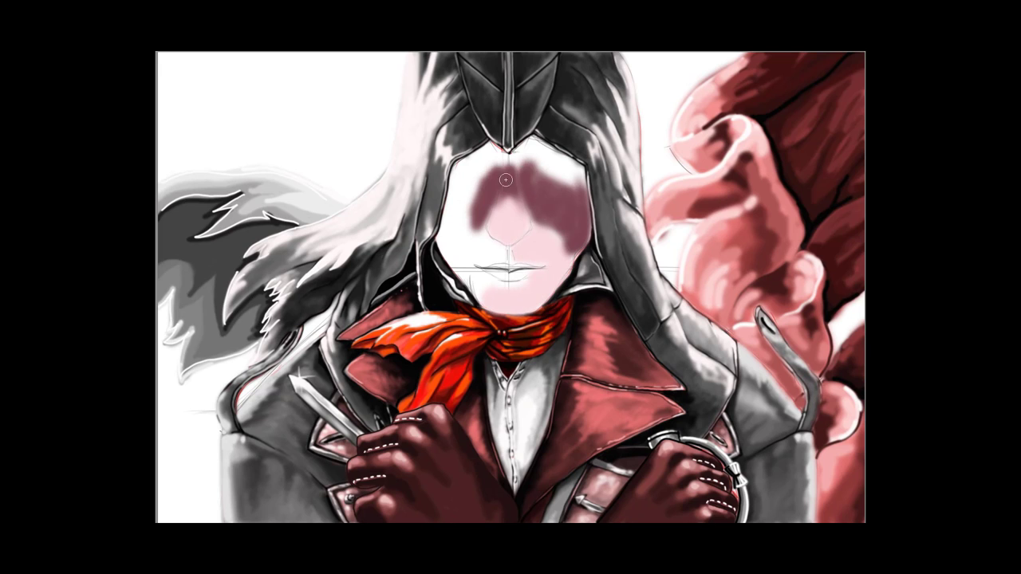
{"action": "mouse_move", "coordinate": [558, 151]}
{"action": "left_mouse_down"}
{"action": "mouse_move", "coordinate": [455, 263]}
{"action": "mouse_move", "coordinate": [579, 189]}
{"action": "mouse_move", "coordinate": [454, 263]}
{"action": "mouse_move", "coordinate": [581, 200]}
{"action": "mouse_move", "coordinate": [478, 303]}
{"action": "mouse_move", "coordinate": [554, 271]}
{"action": "mouse_move", "coordinate": [558, 199]}
{"action": "left_mouse_up"}
{"action": "left_click_drag", "start_coordinate": [590, 303], "coordinate": [470, 199]}
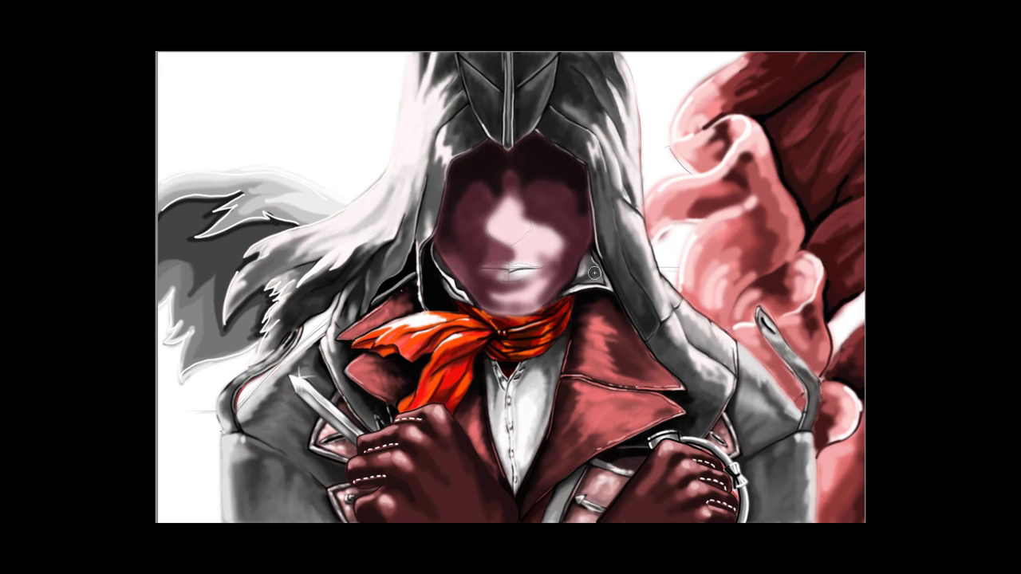
{"action": "mouse_move", "coordinate": [486, 240]}
{"action": "left_mouse_down"}
{"action": "mouse_move", "coordinate": [566, 207]}
{"action": "mouse_move", "coordinate": [550, 287]}
{"action": "mouse_move", "coordinate": [484, 246]}
{"action": "mouse_move", "coordinate": [558, 192]}
{"action": "mouse_move", "coordinate": [478, 183]}
{"action": "mouse_move", "coordinate": [551, 295]}
{"action": "left_mouse_up"}
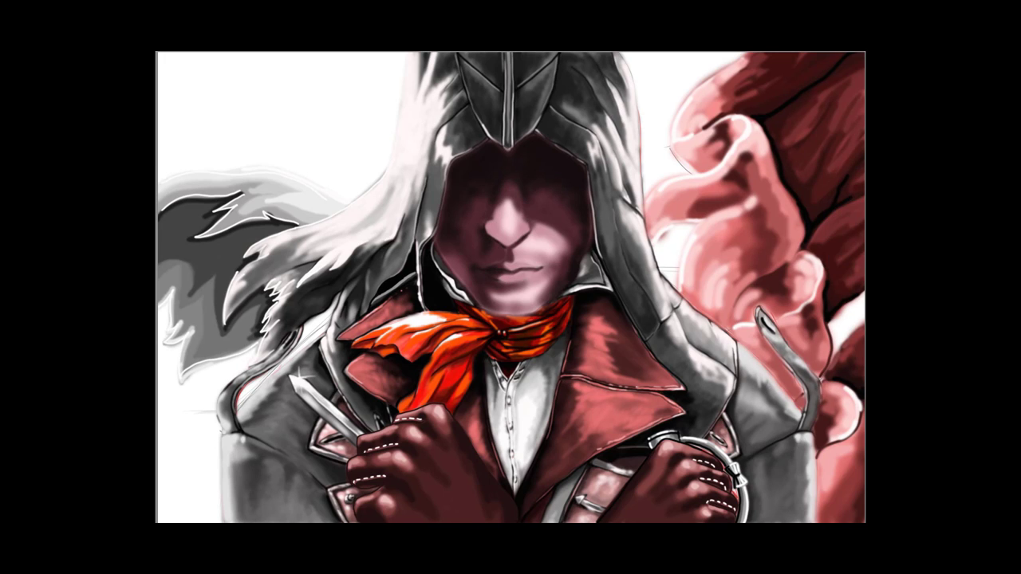
{"action": "key", "text": "F5"}
{"action": "key", "text": "F5"}
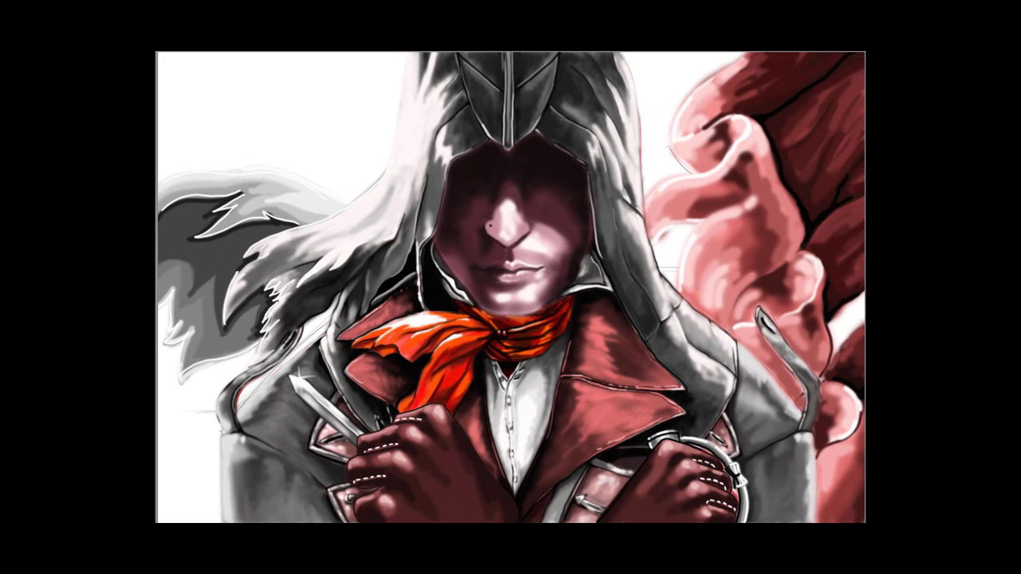
{"action": "key", "text": "F5"}
{"action": "key", "text": "F5"}
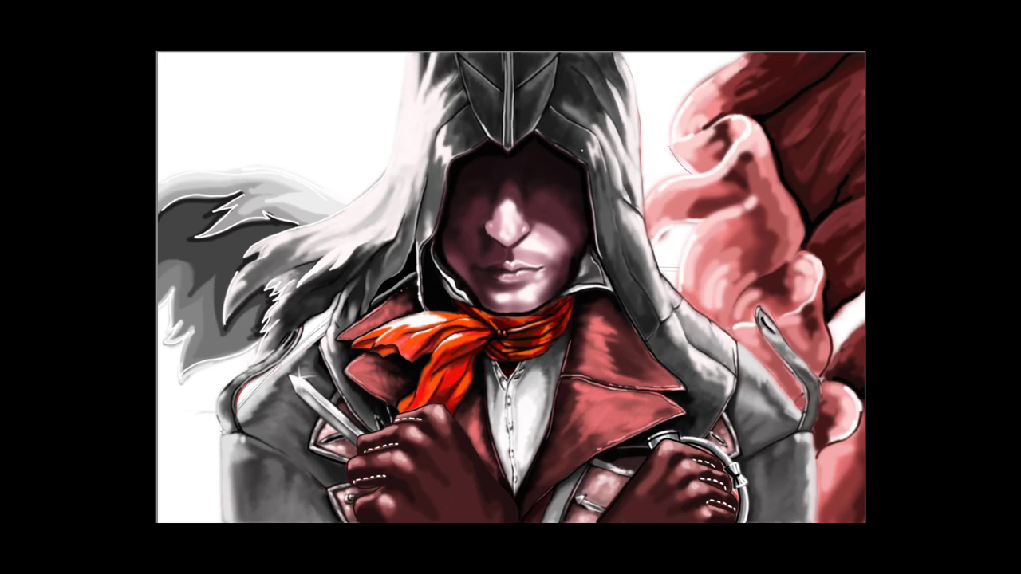